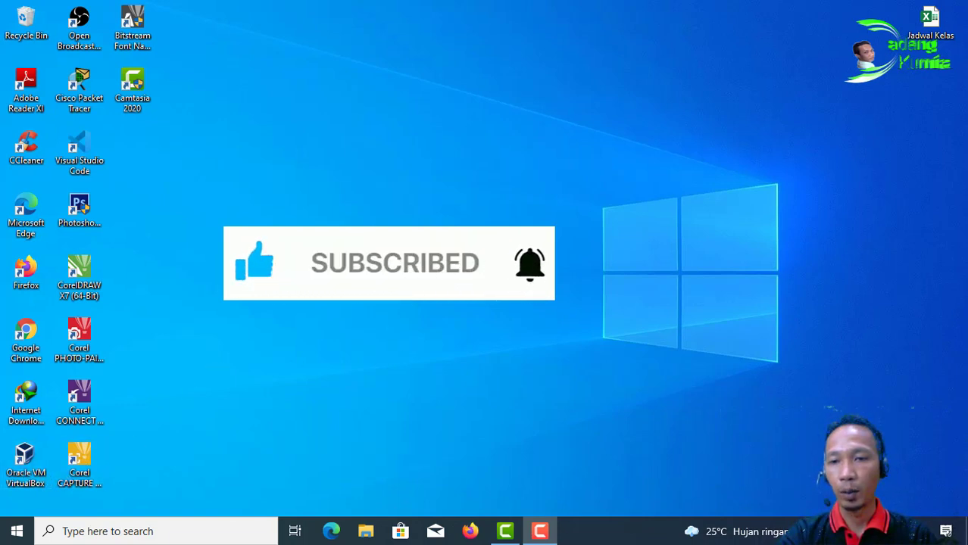
# Step: Glance at the Wi-Fi network list, then launch Oracle VM VirtualBox from its desktop shortcut
pyautogui.click(851, 531)
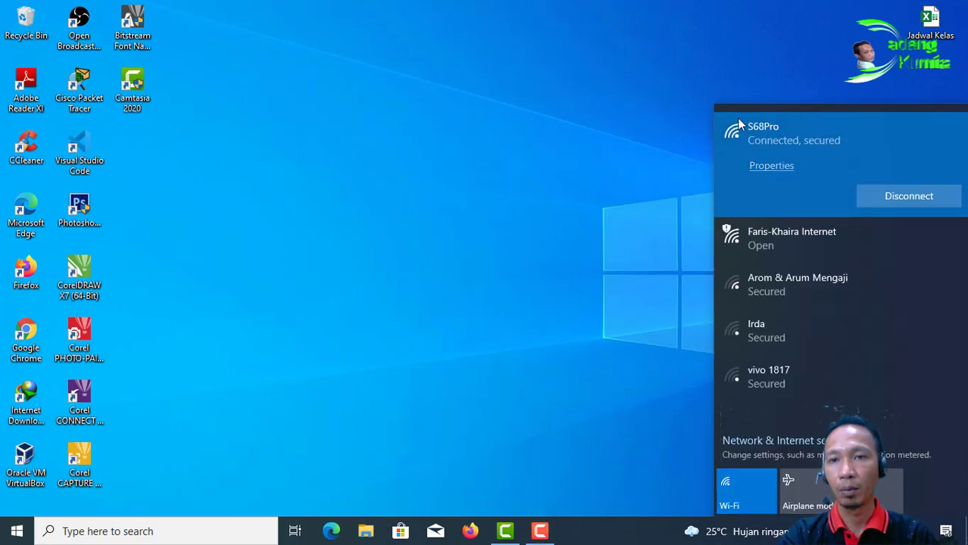
pyautogui.click(389, 189)
pyautogui.click(25, 458)
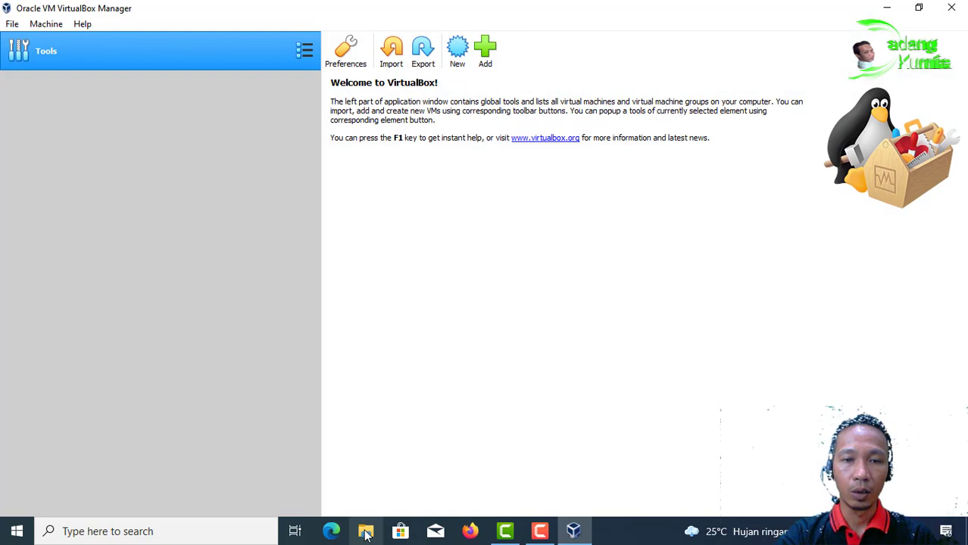
pyautogui.click(352, 534)
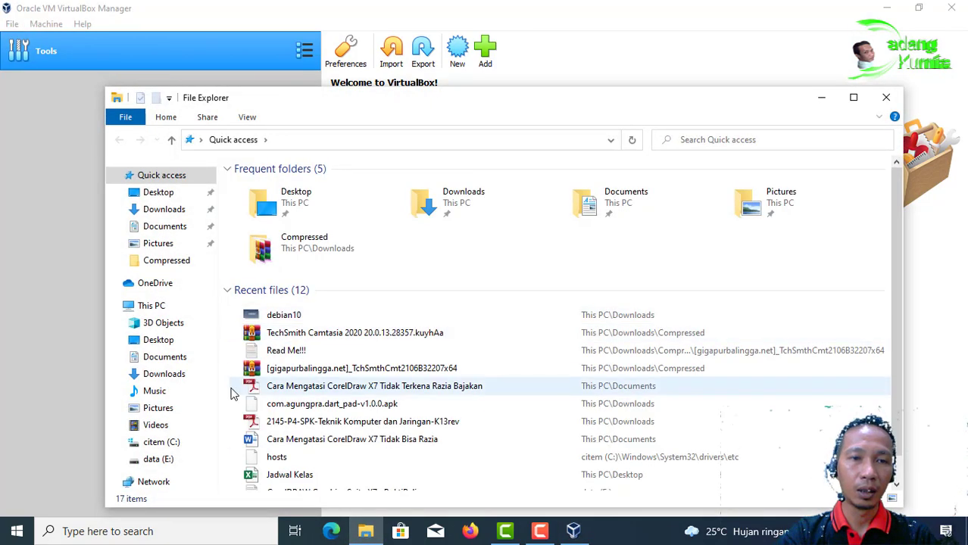
pyautogui.click(167, 459)
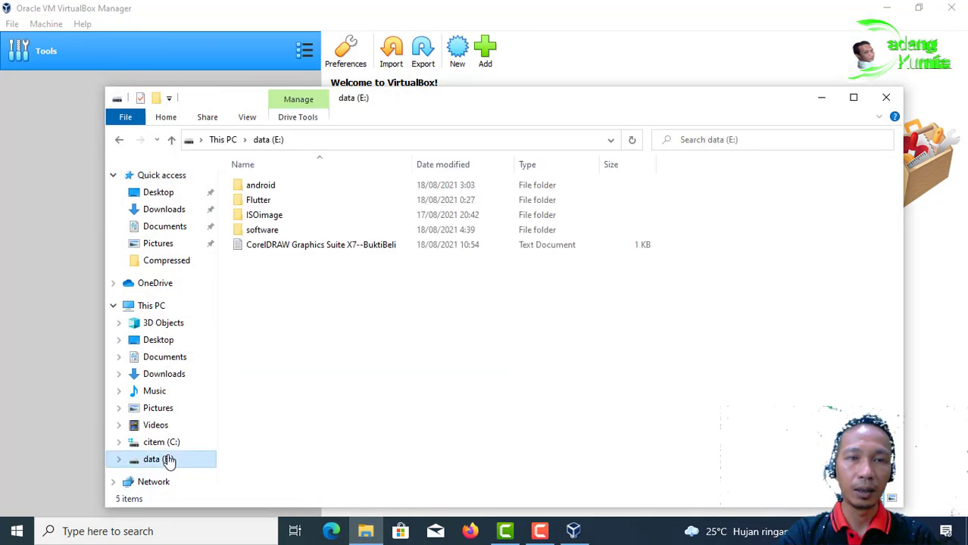
pyautogui.doubleClick(285, 216)
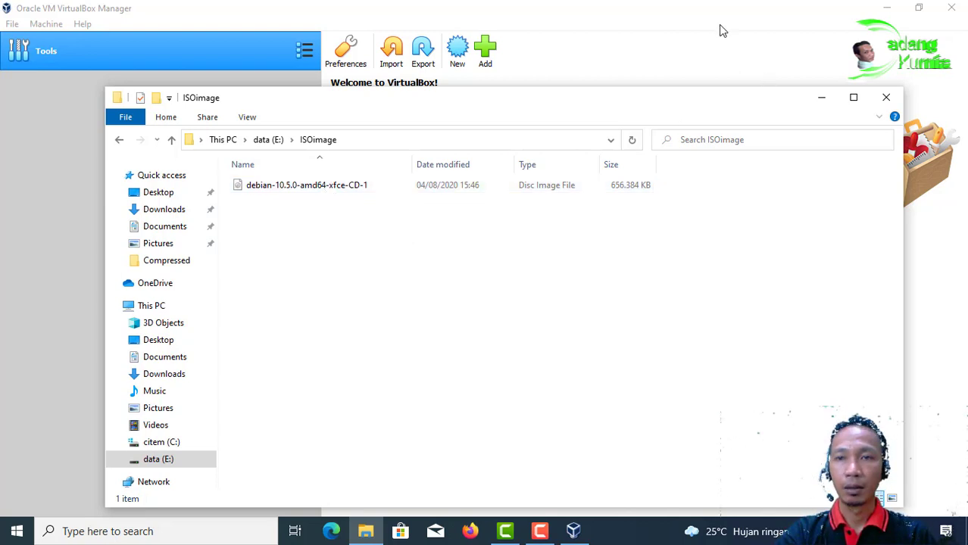
pyautogui.hotkey('alt', 'F4')
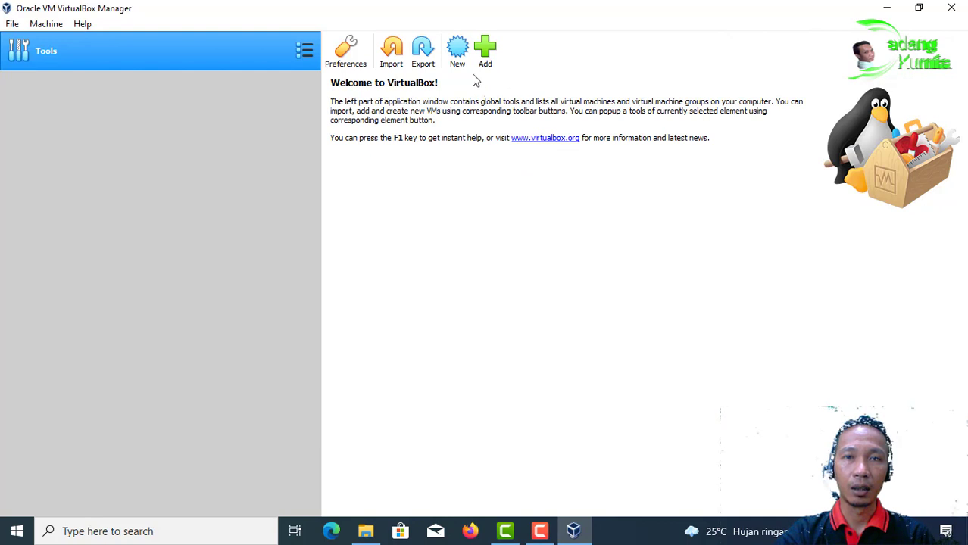
# Step: Create a new Debian (64-bit) VM named debian10Server and choose Other... for its machine folder
pyautogui.click(458, 57)
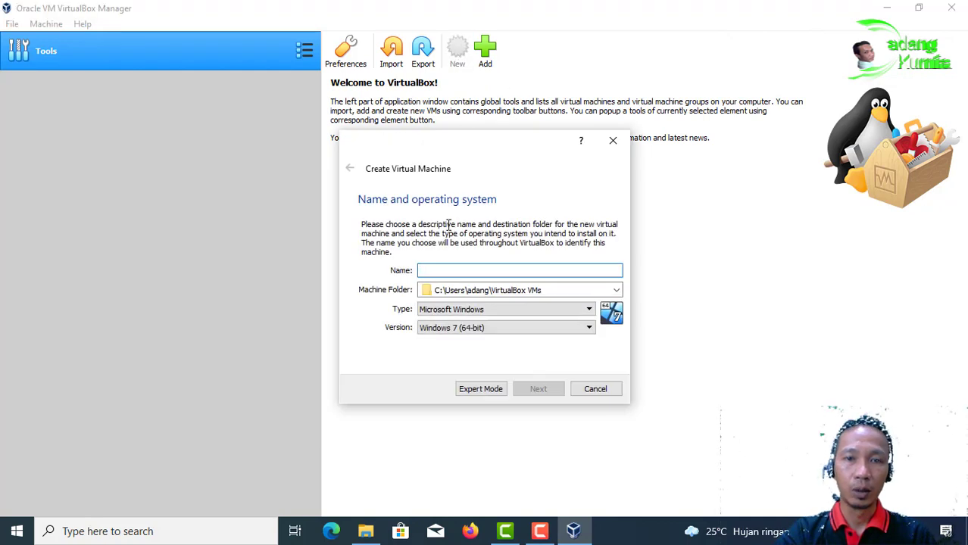
pyautogui.write('d')
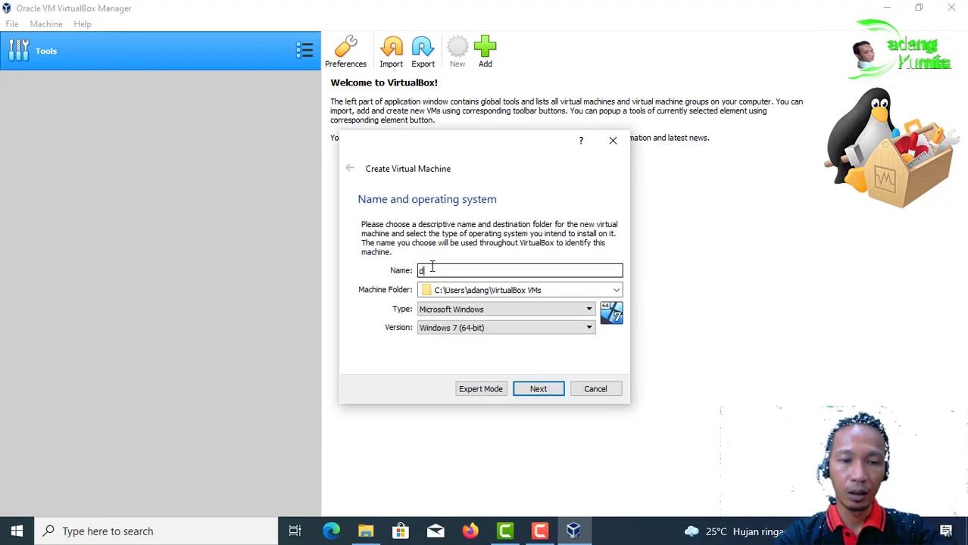
pyautogui.write('ebian10Server')
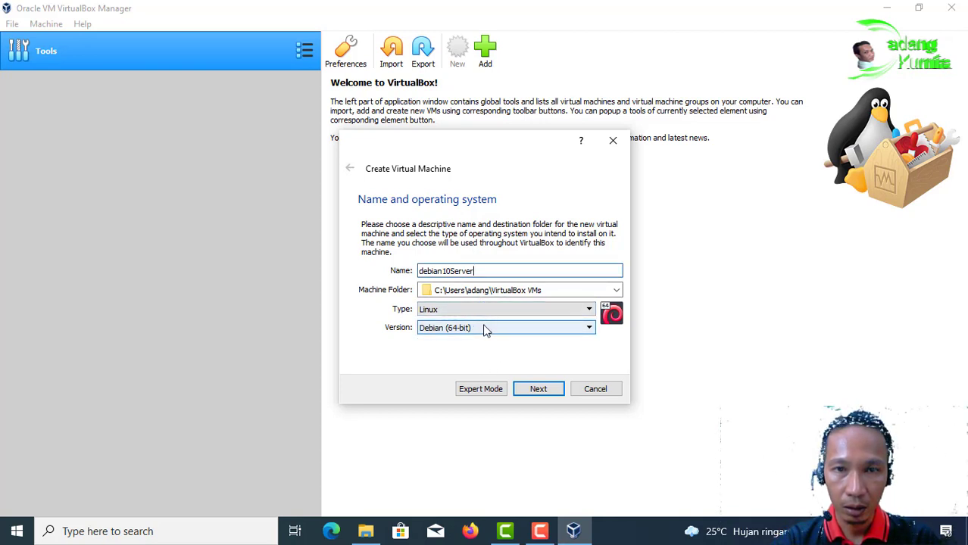
pyautogui.click(616, 290)
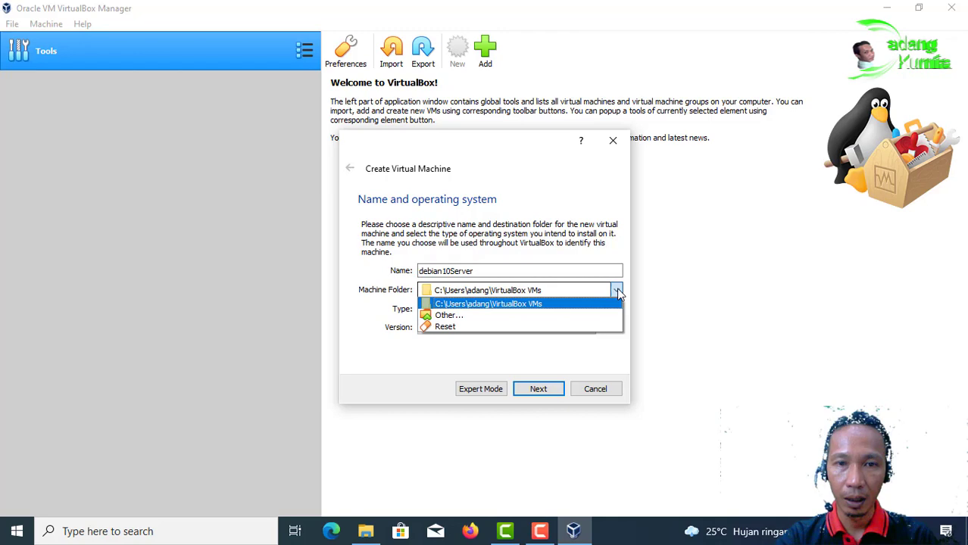
pyautogui.click(572, 317)
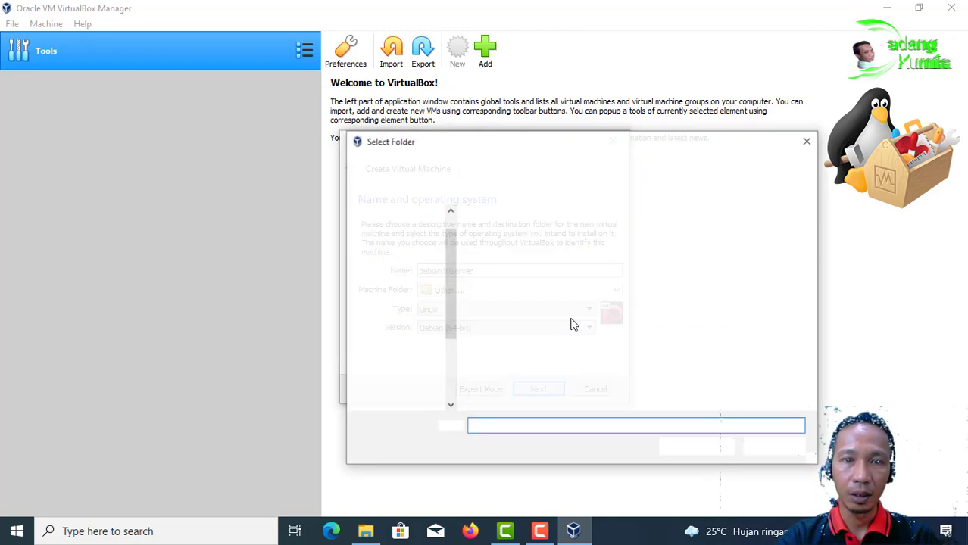
# Step: Create an OSVirtual folder on data (E:) and select E:\OSVirtual as the machine folder
pyautogui.moveTo(448, 288); pyautogui.dragTo(453, 353)
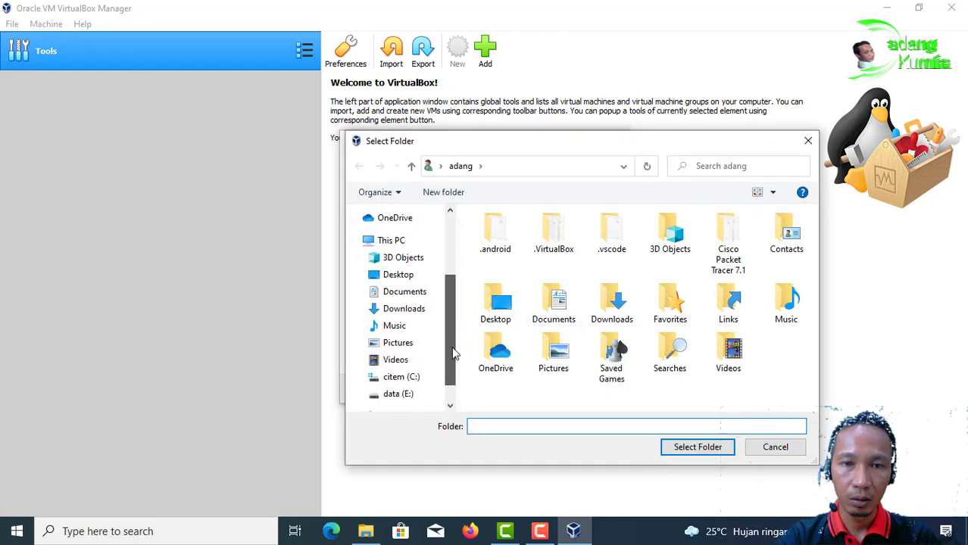
pyautogui.click(402, 394)
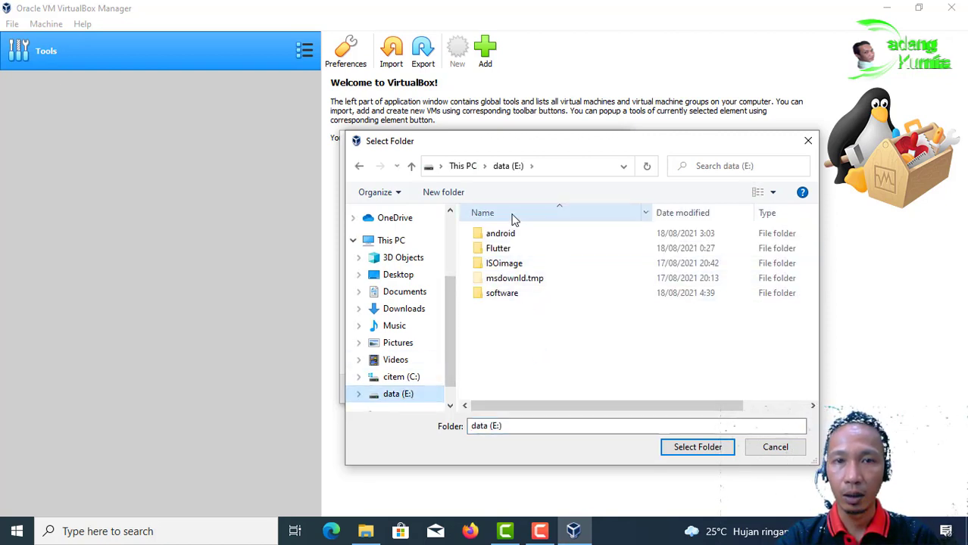
pyautogui.click(444, 196)
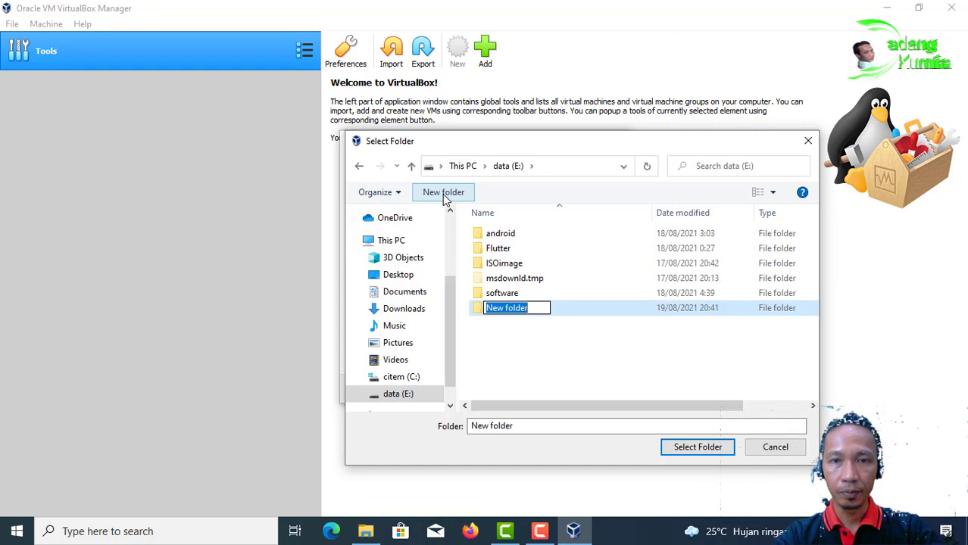
pyautogui.write('OS')
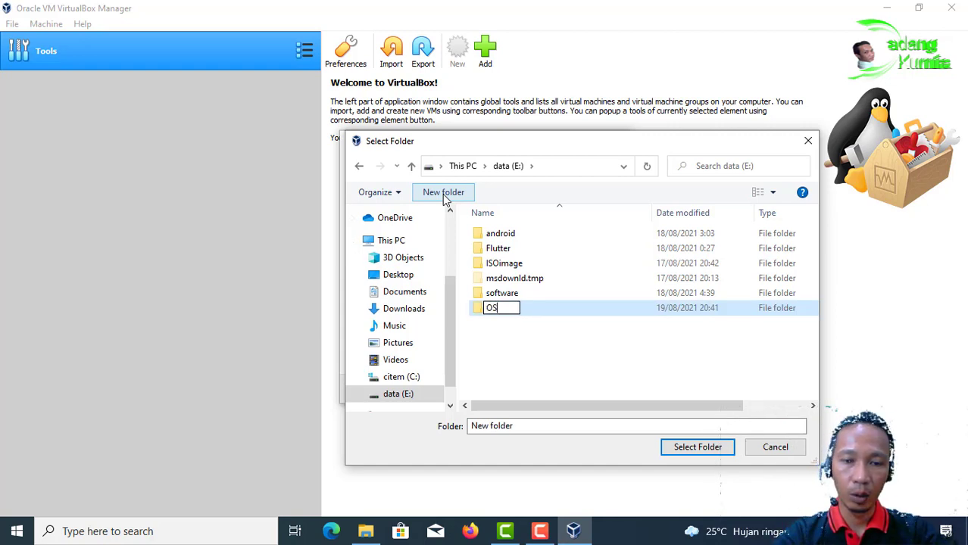
pyautogui.write('Virtual')
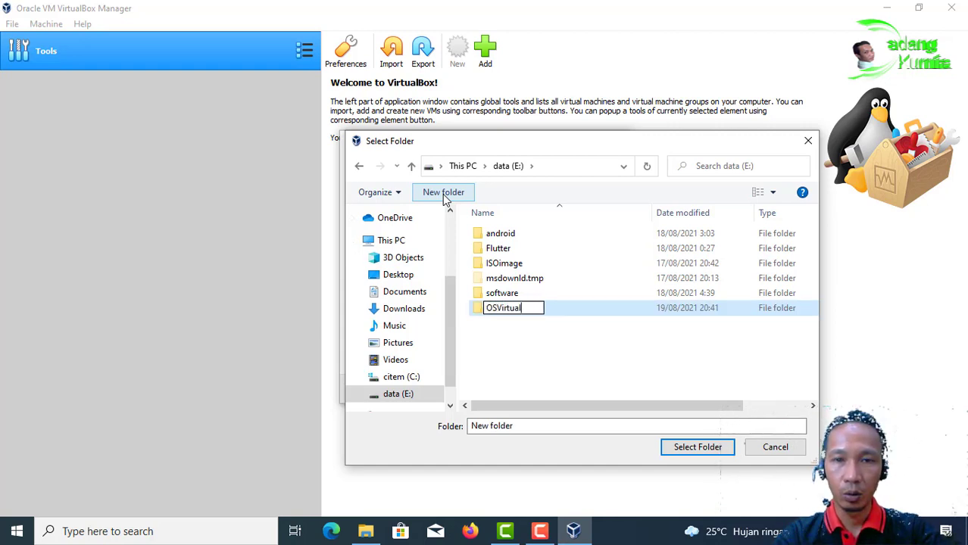
pyautogui.click(588, 307)
pyautogui.doubleClick(589, 311)
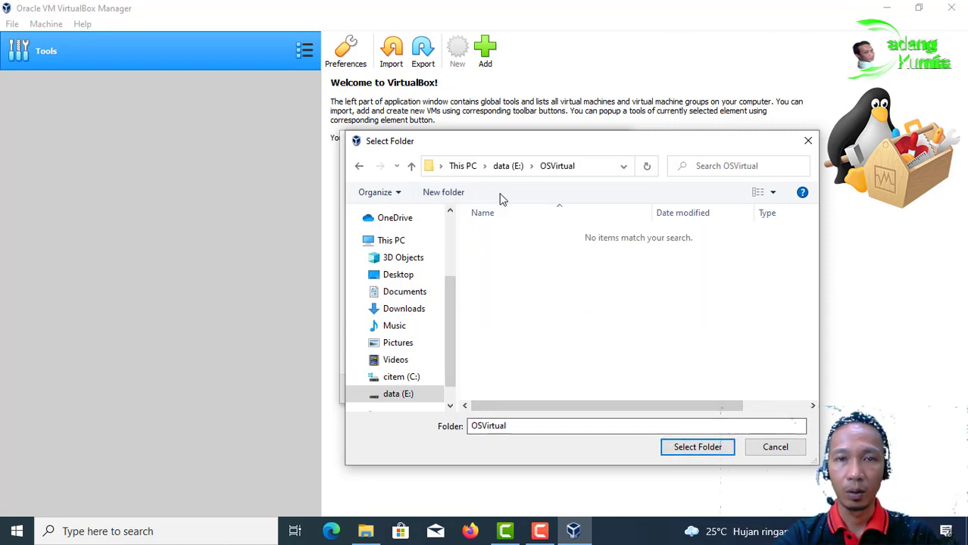
pyautogui.click(509, 168)
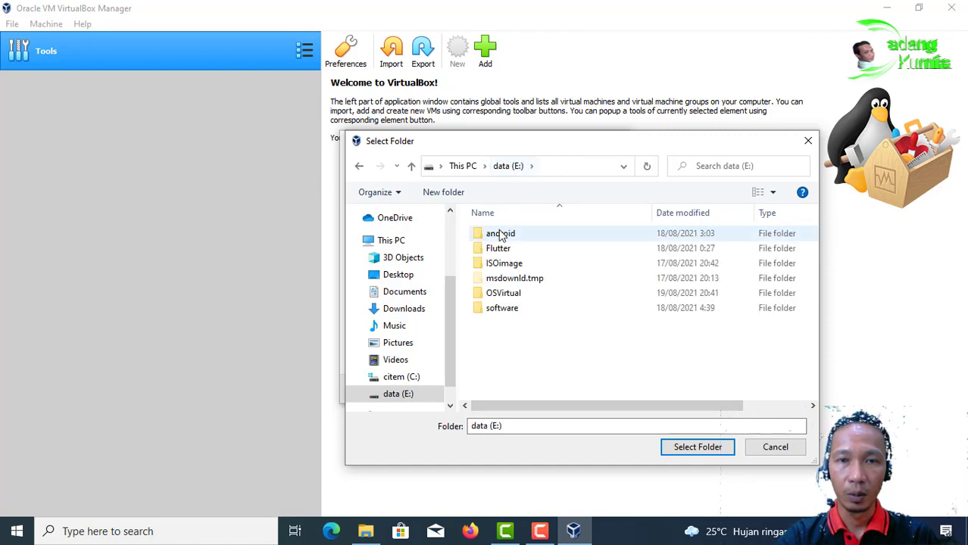
pyautogui.click(504, 296)
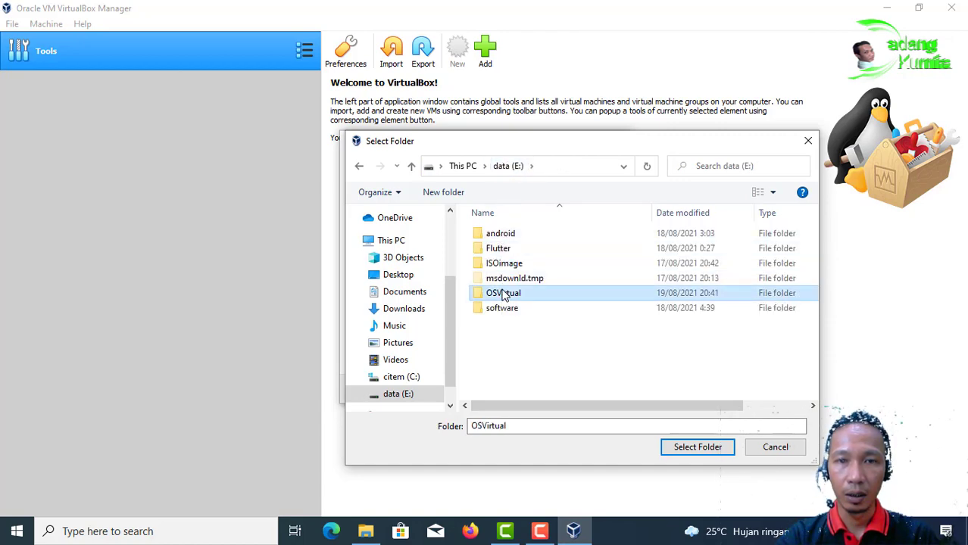
pyautogui.click(697, 447)
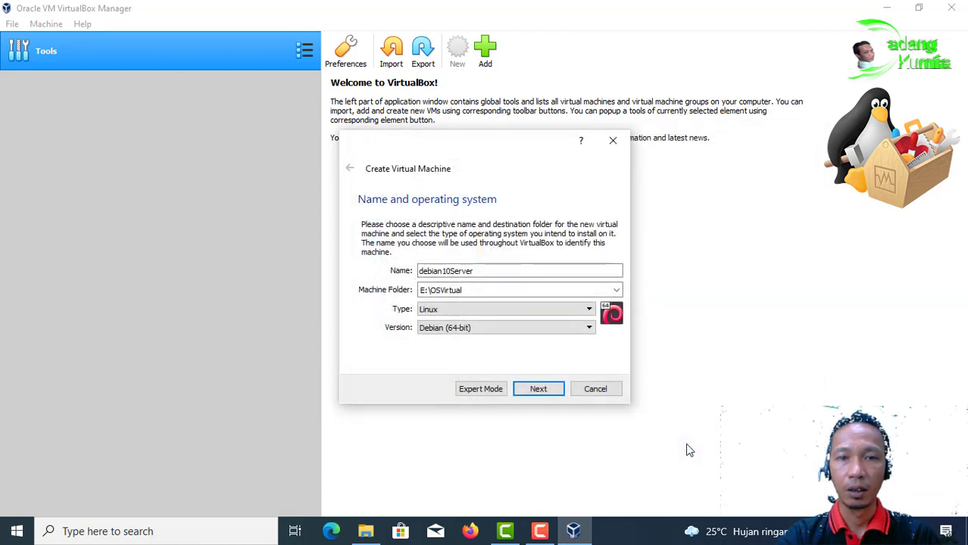
# Step: Keep 1024 MB of memory and choose to create a new virtual hard disk now
pyautogui.click(554, 395)
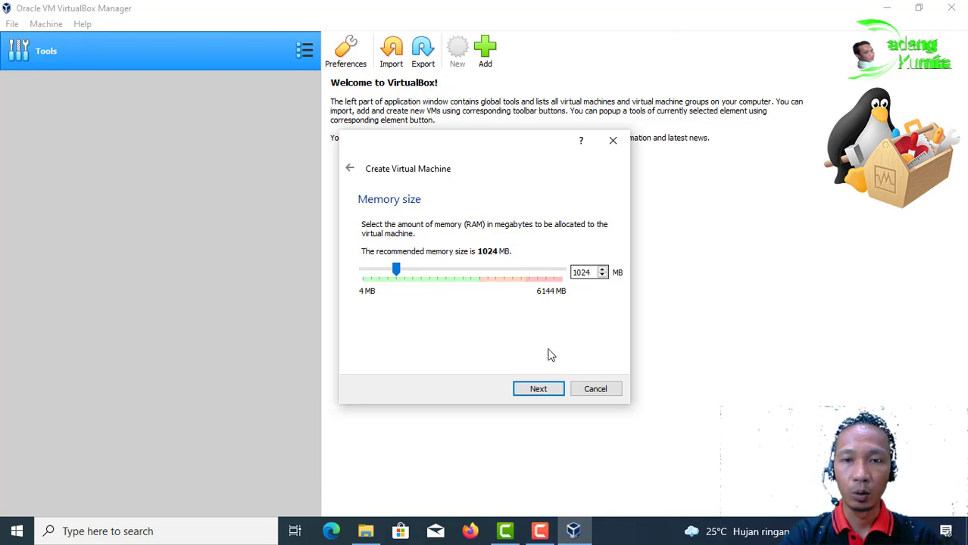
pyautogui.click(539, 389)
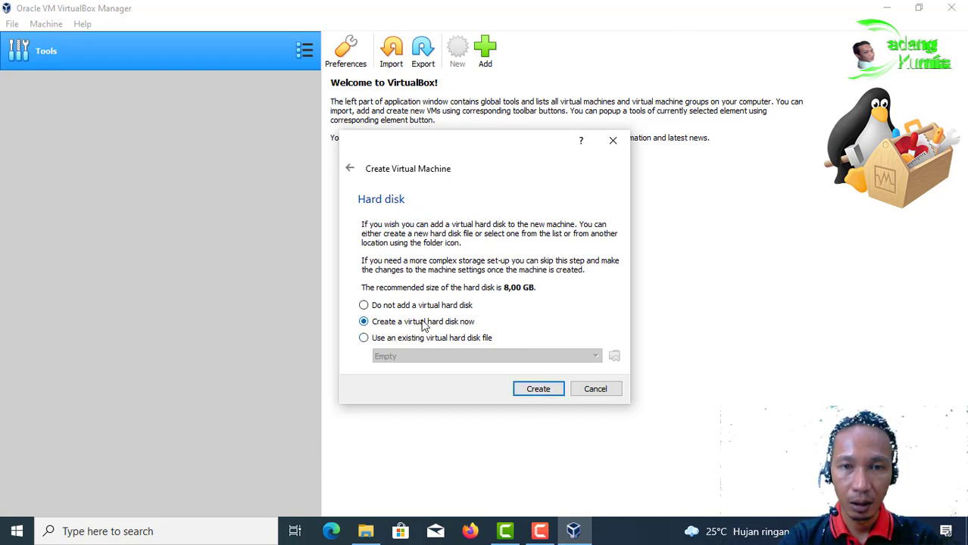
pyautogui.click(539, 390)
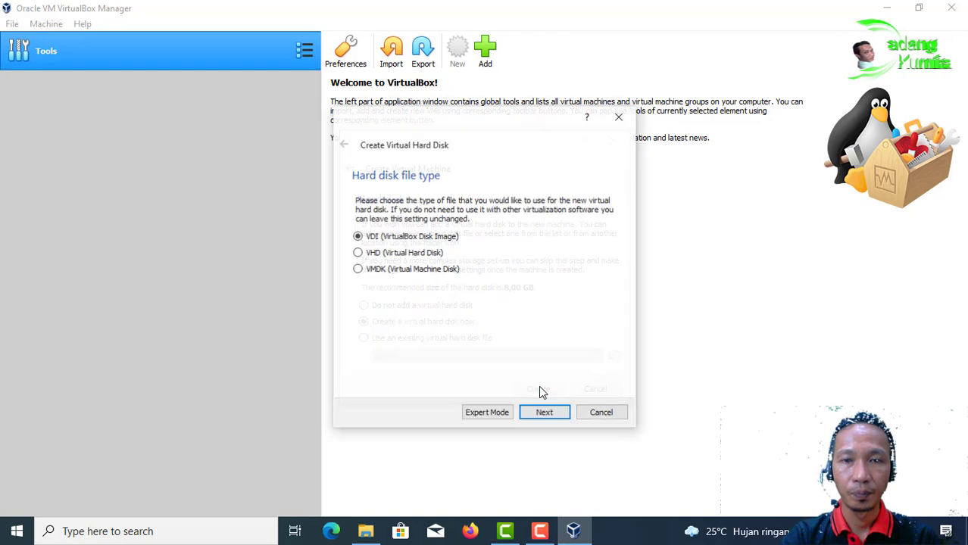
# Step: Create a dynamically allocated 12,00 GB VHD disk for debian10Server
pyautogui.click(358, 255)
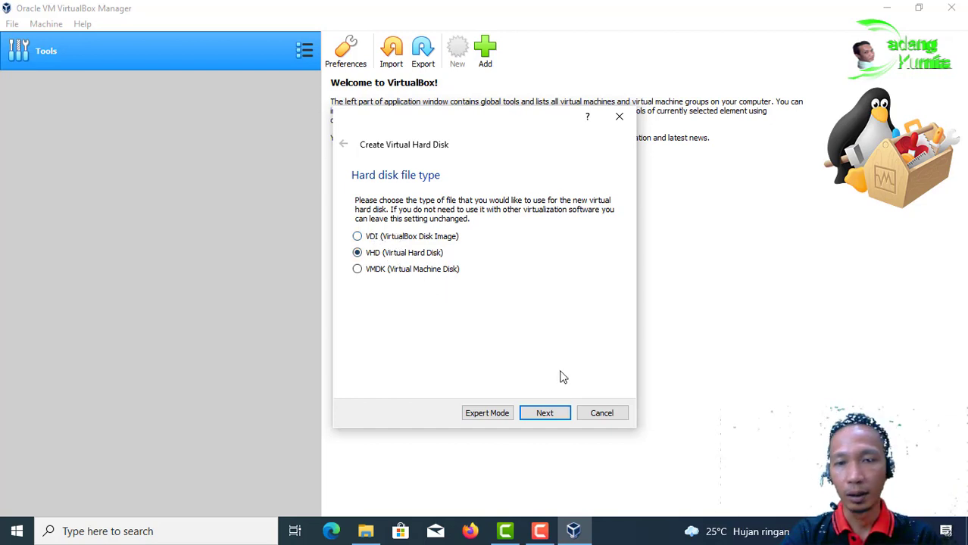
pyautogui.click(546, 413)
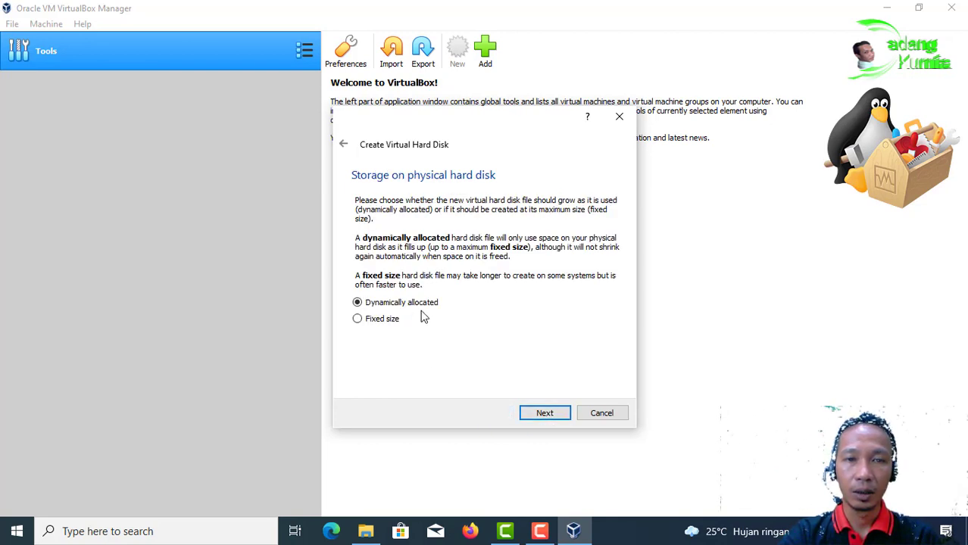
pyautogui.click(546, 413)
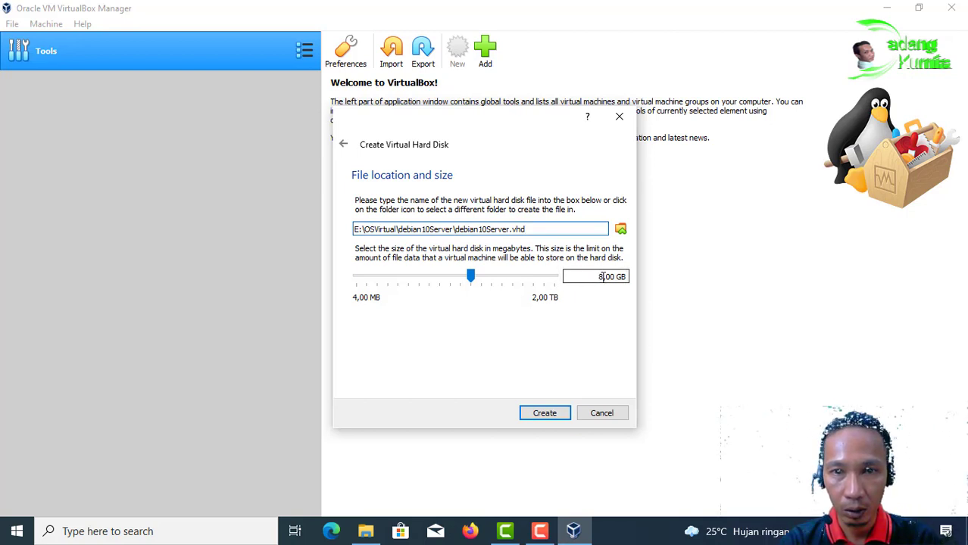
pyautogui.moveTo(602, 277); pyautogui.dragTo(596, 277)
pyautogui.write('12')
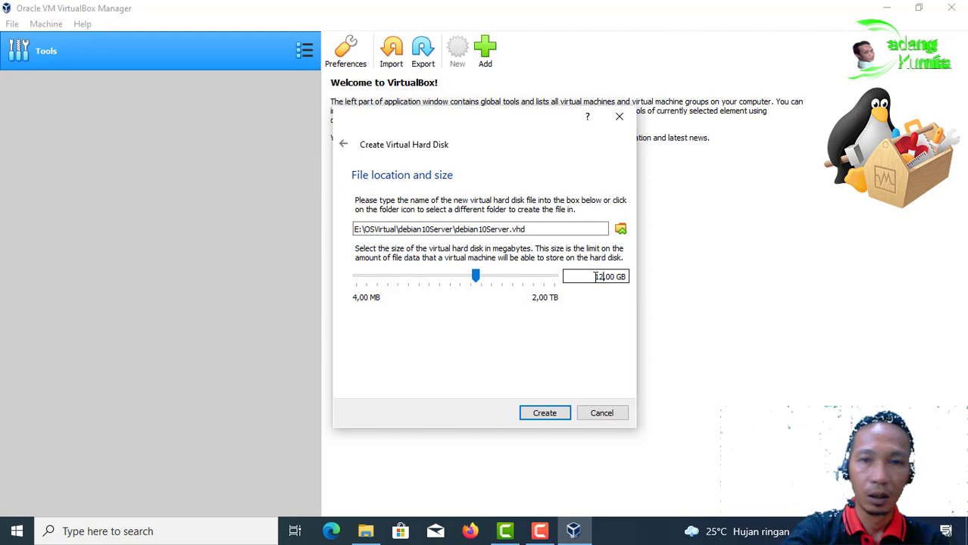
pyautogui.click(546, 413)
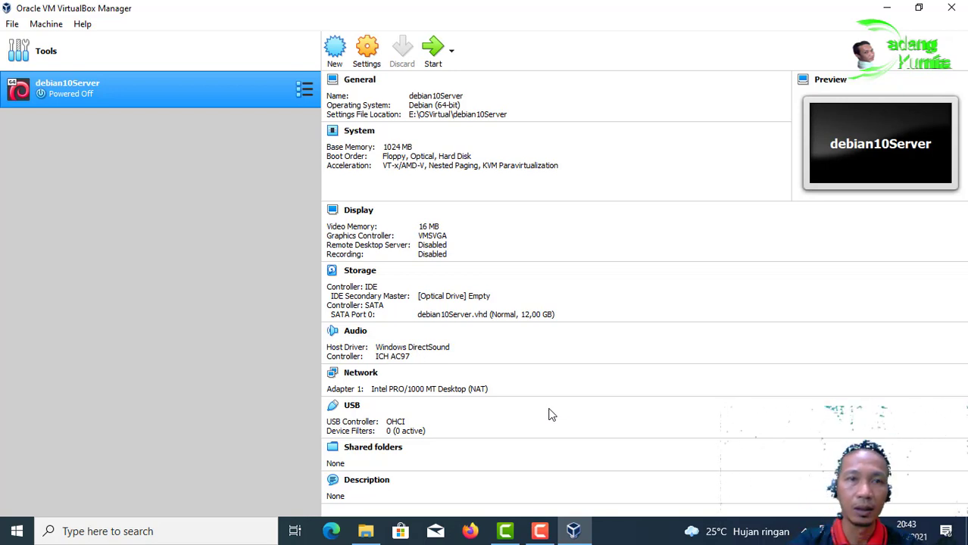
# Step: Attach debian10Server's Adapter 1 as a Bridged Adapter on the Intel Centrino Ultimate-N 6300 AGN
pyautogui.click(368, 53)
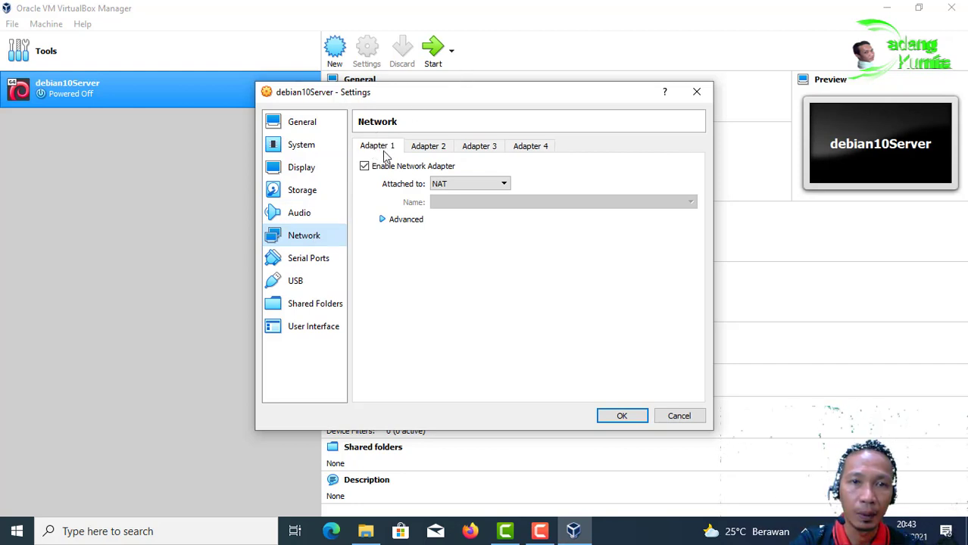
pyautogui.click(476, 186)
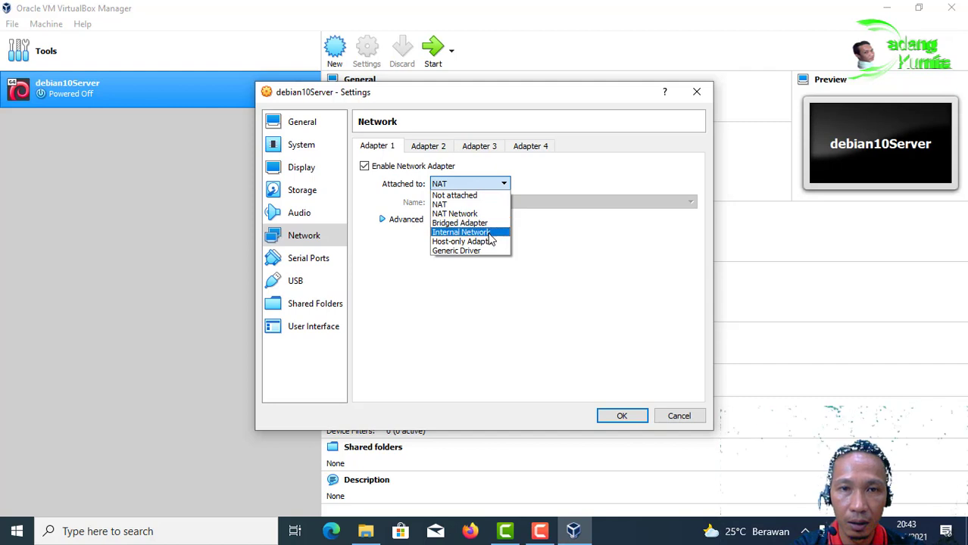
pyautogui.click(485, 223)
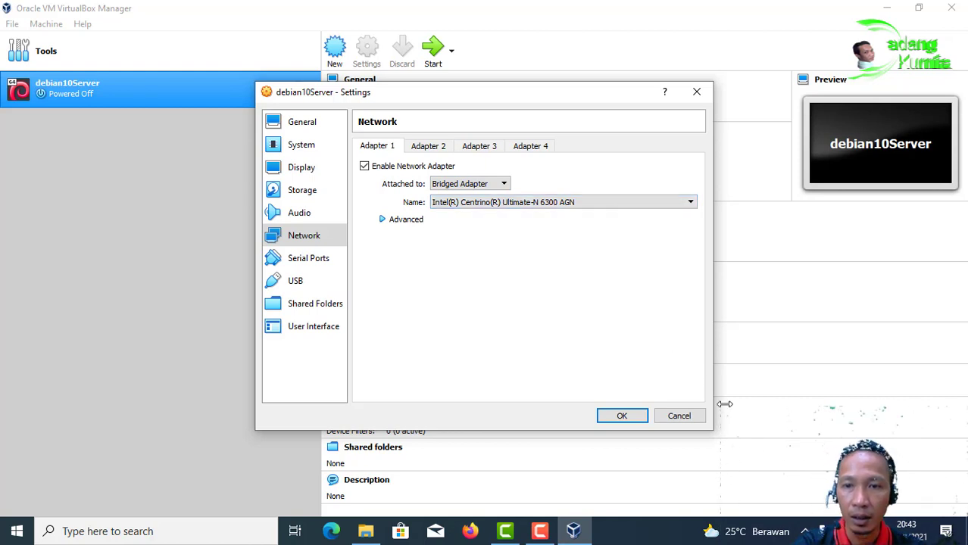
# Step: Check the host's Network Connections to confirm the Wi-Fi card, then return to VirtualBox settings
pyautogui.rightClick(822, 530)
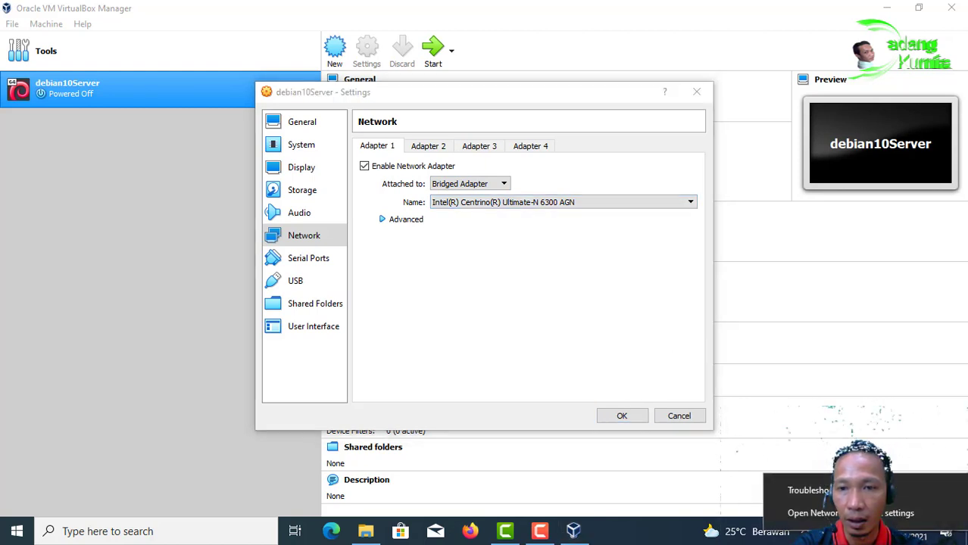
pyautogui.click(841, 512)
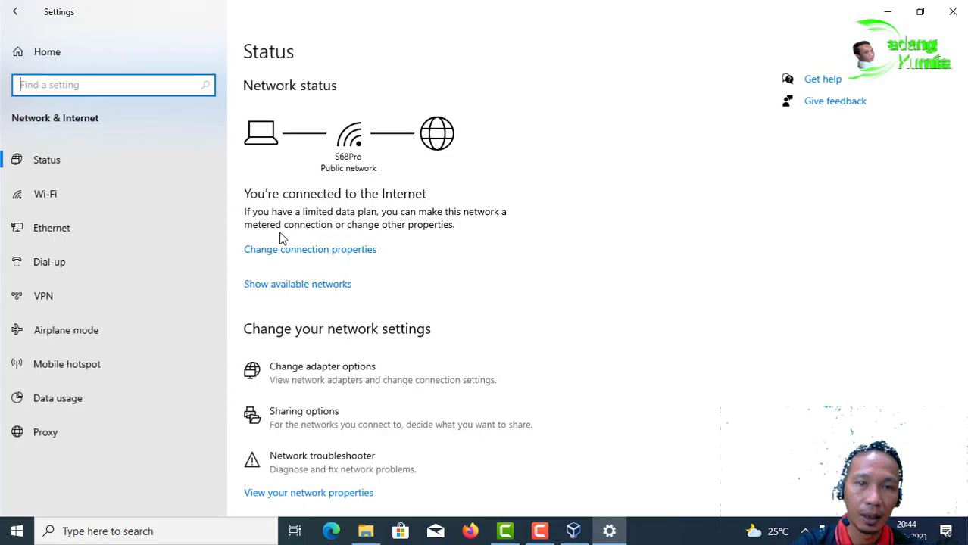
pyautogui.click(65, 228)
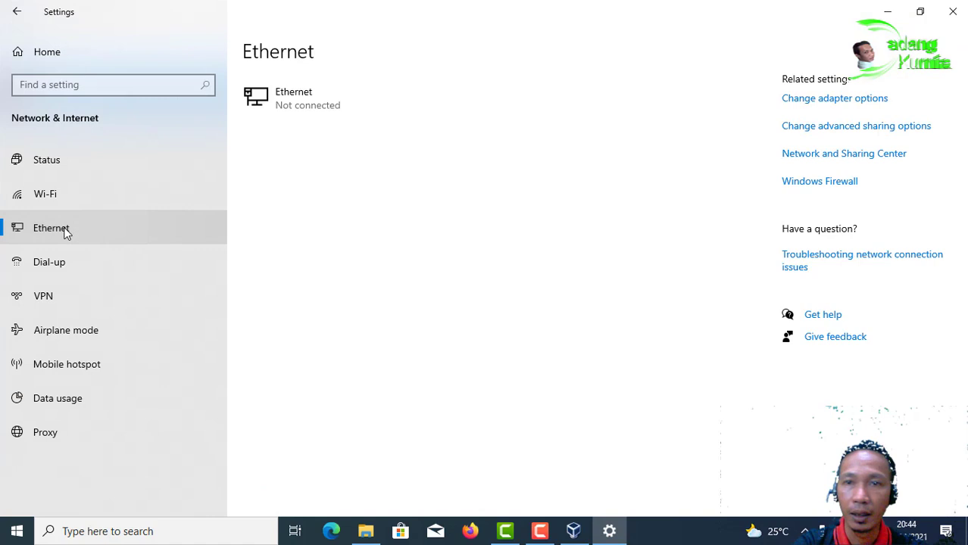
pyautogui.click(802, 106)
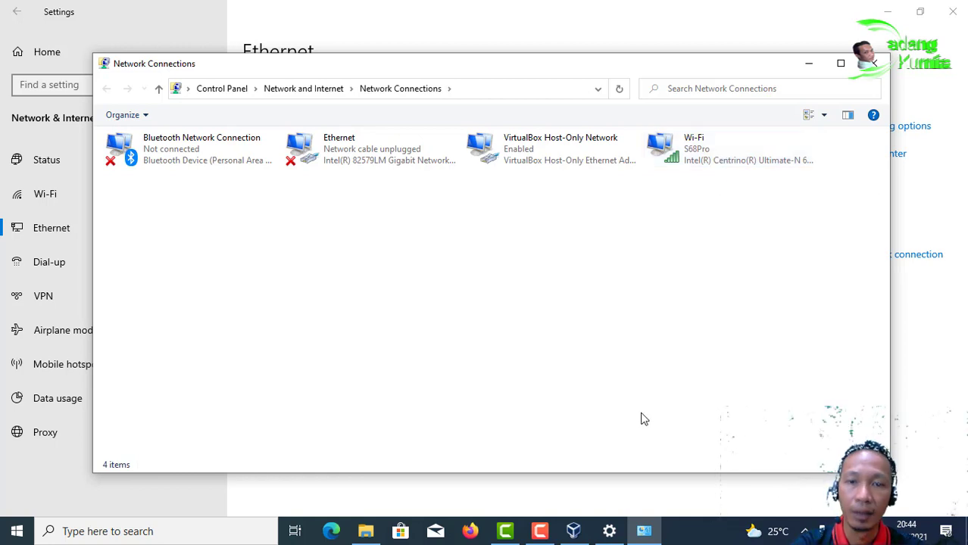
pyautogui.click(574, 533)
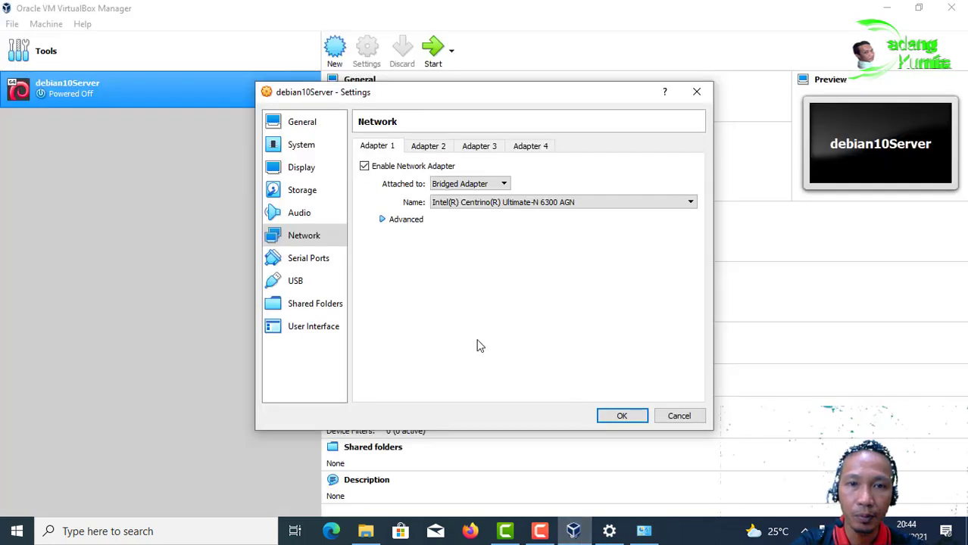
# Step: Set Adapter 1's promiscuous mode to Allow All
pyautogui.click(409, 221)
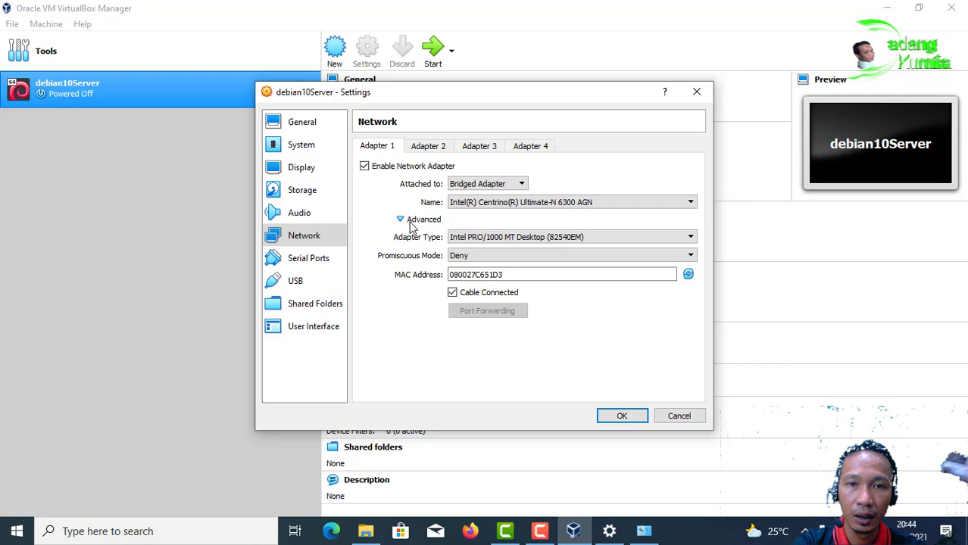
pyautogui.click(461, 257)
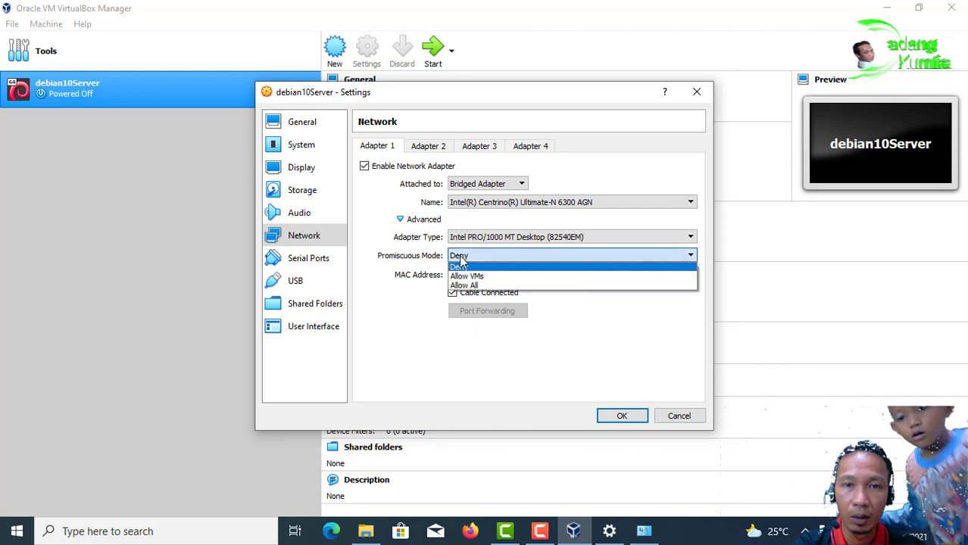
pyautogui.click(463, 286)
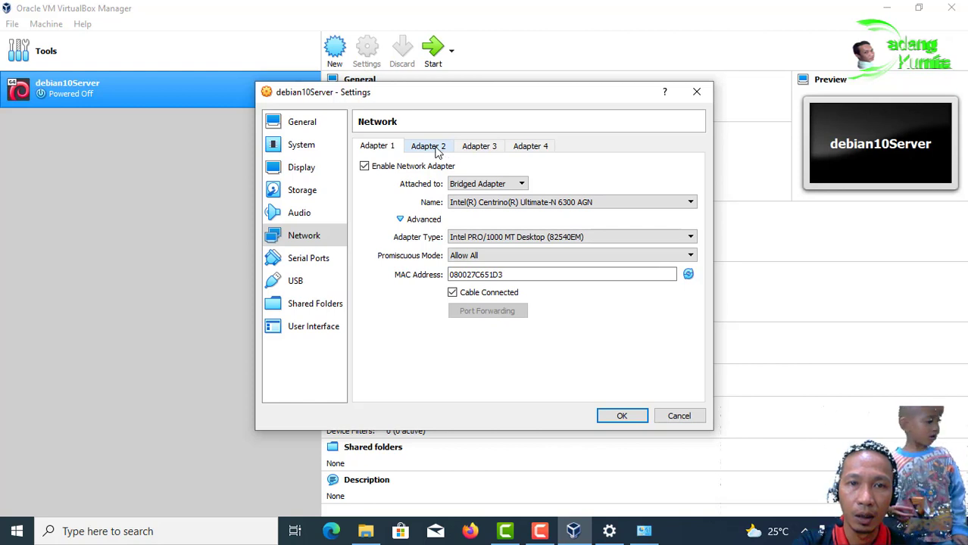
# Step: Enable Adapter 2 as a Host-only Adapter with promiscuous mode Allow All
pyautogui.click(438, 149)
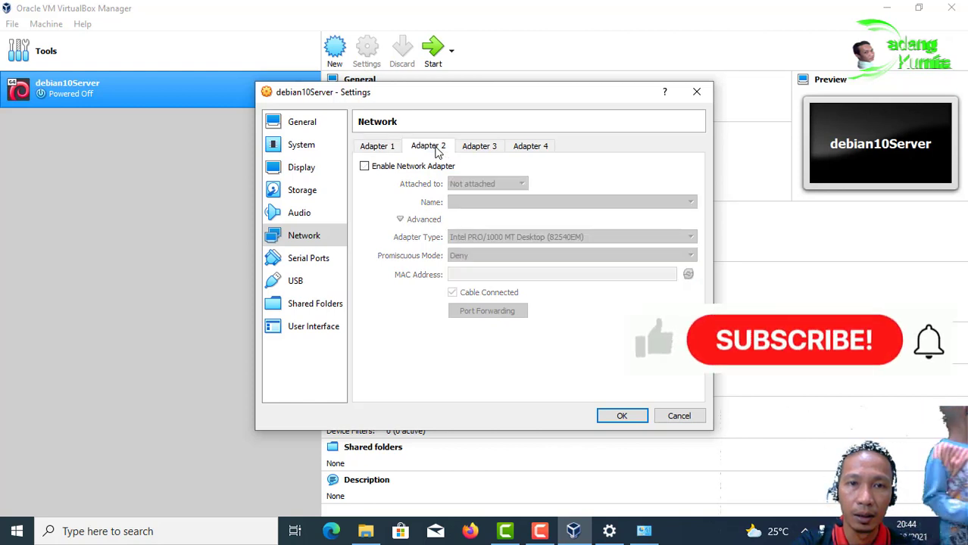
pyautogui.click(363, 166)
pyautogui.click(477, 184)
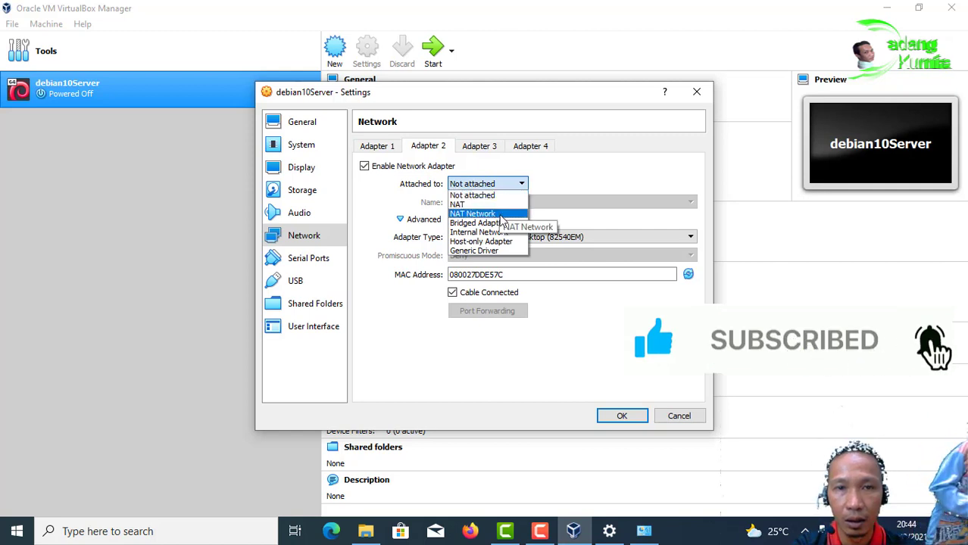
pyautogui.click(502, 241)
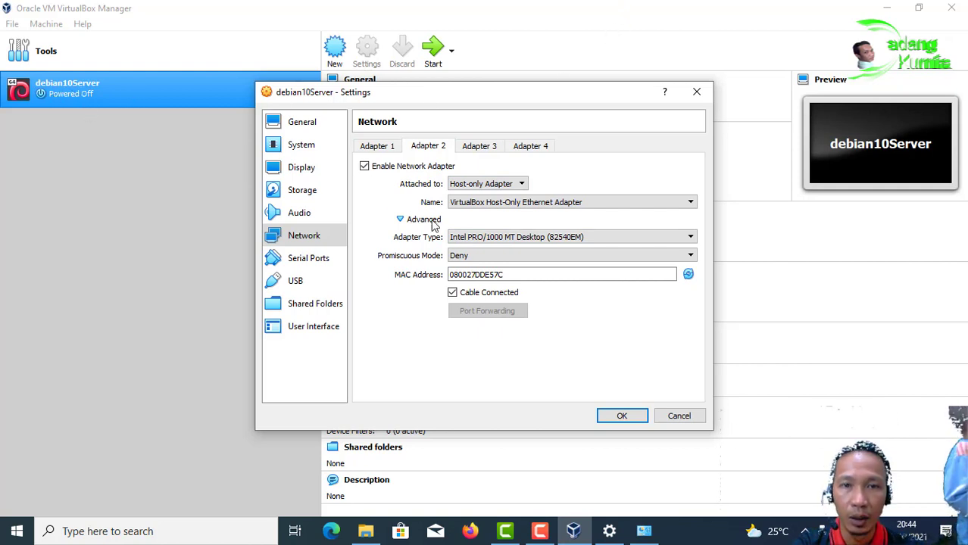
pyautogui.click(467, 259)
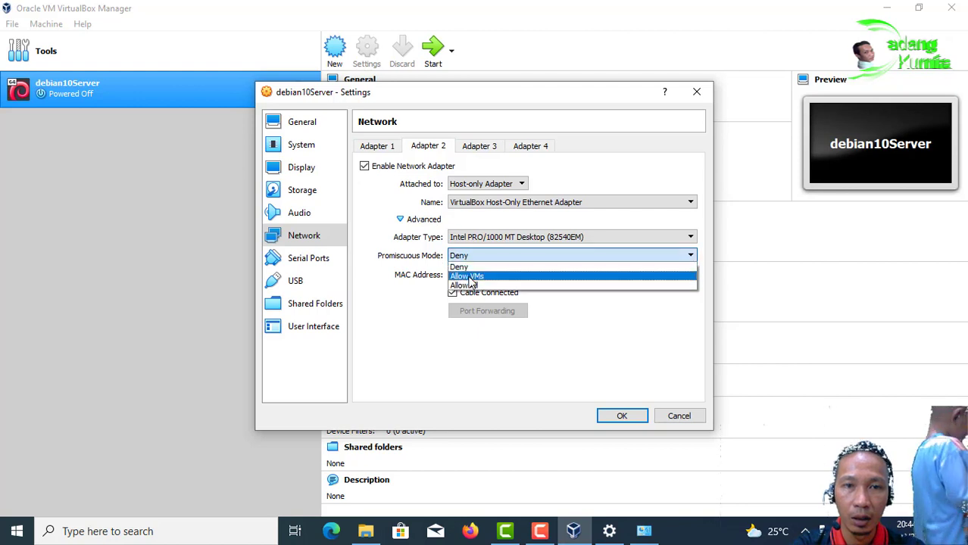
pyautogui.click(471, 284)
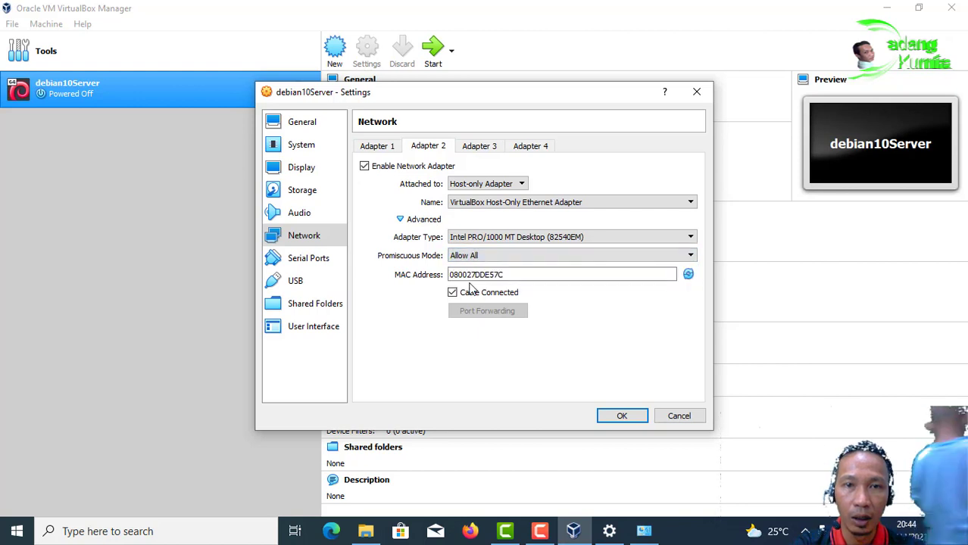
# Step: Enable Adapter 3 on Internal Network 'intnet' with Allow All, and save the settings
pyautogui.click(477, 147)
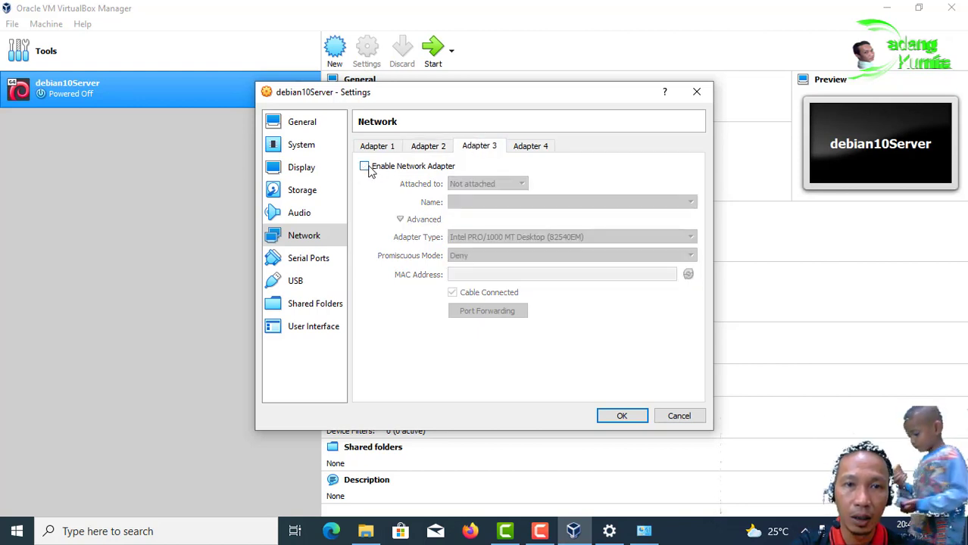
pyautogui.click(368, 168)
pyautogui.click(519, 184)
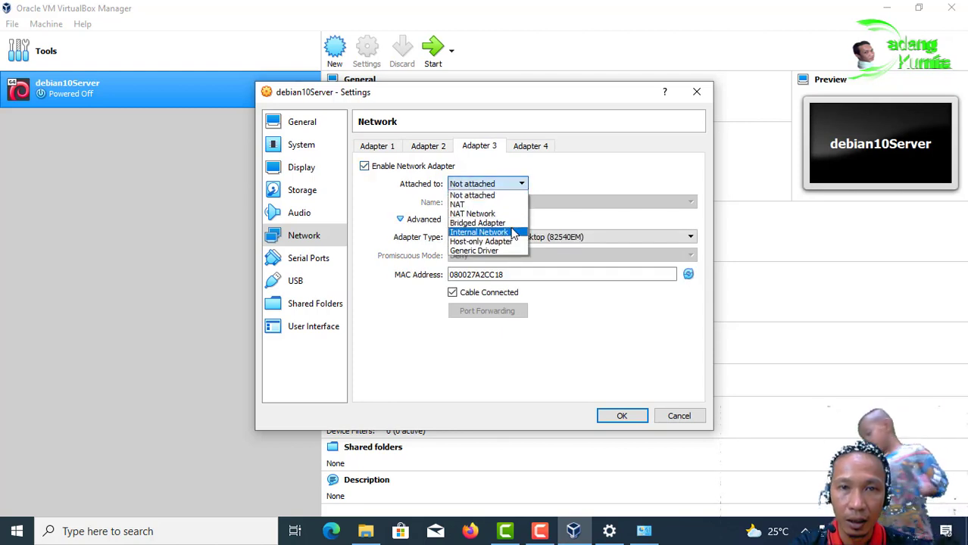
pyautogui.click(479, 232)
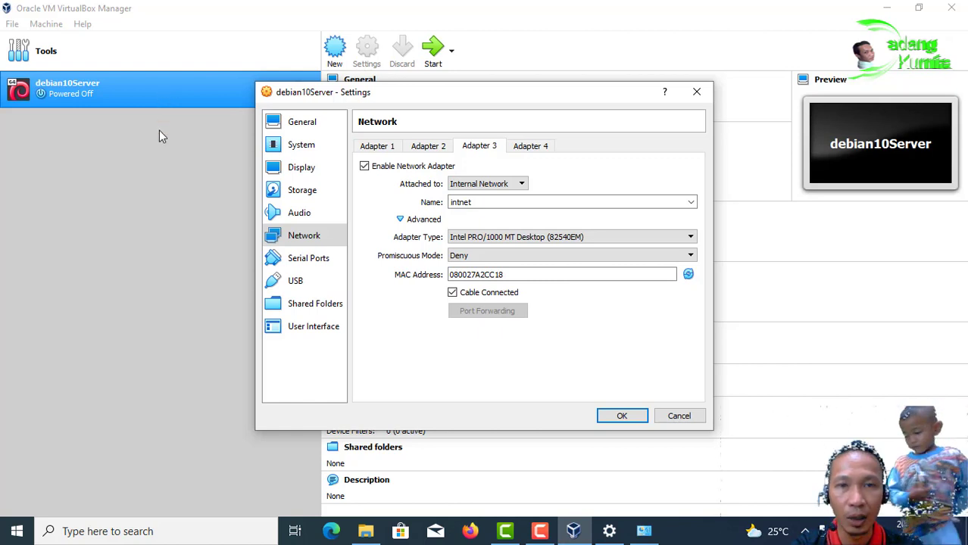
pyautogui.click(469, 256)
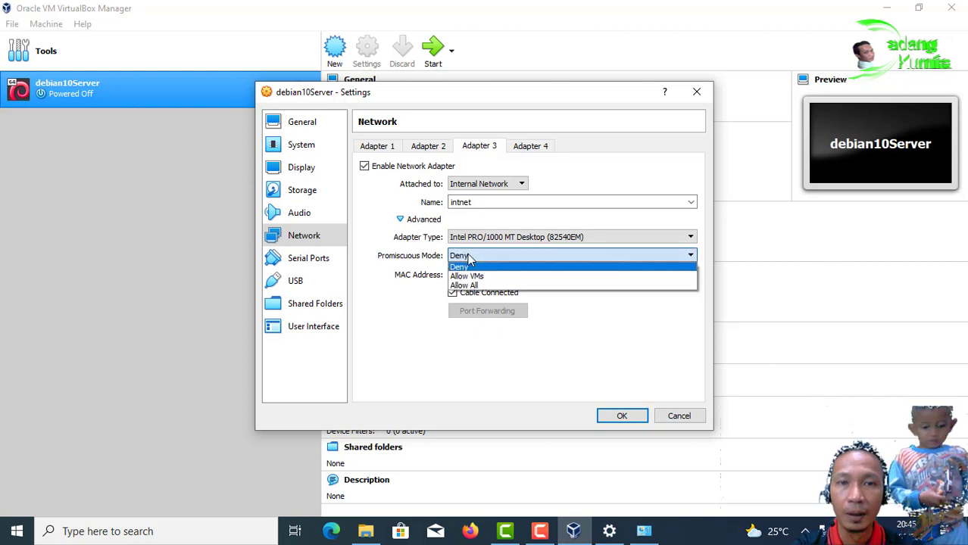
pyautogui.click(469, 285)
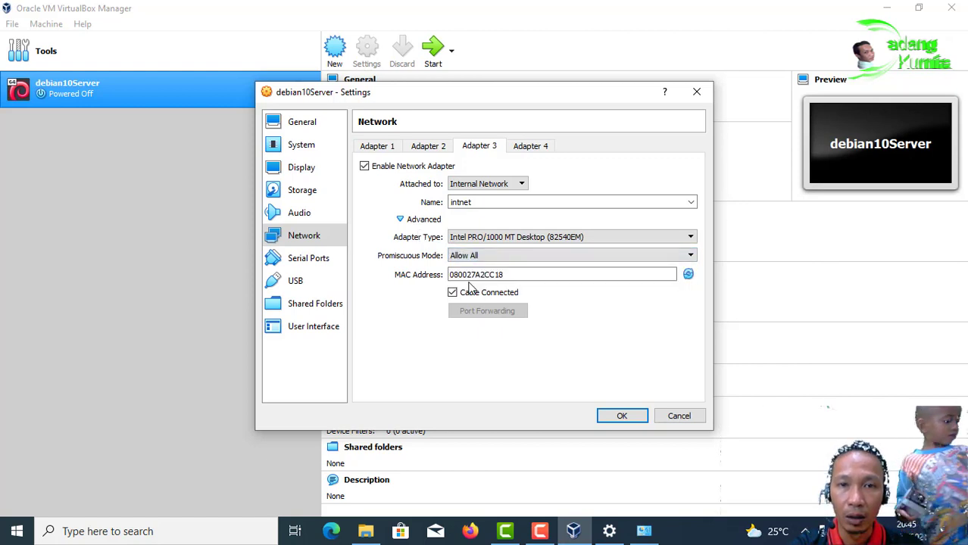
pyautogui.click(622, 416)
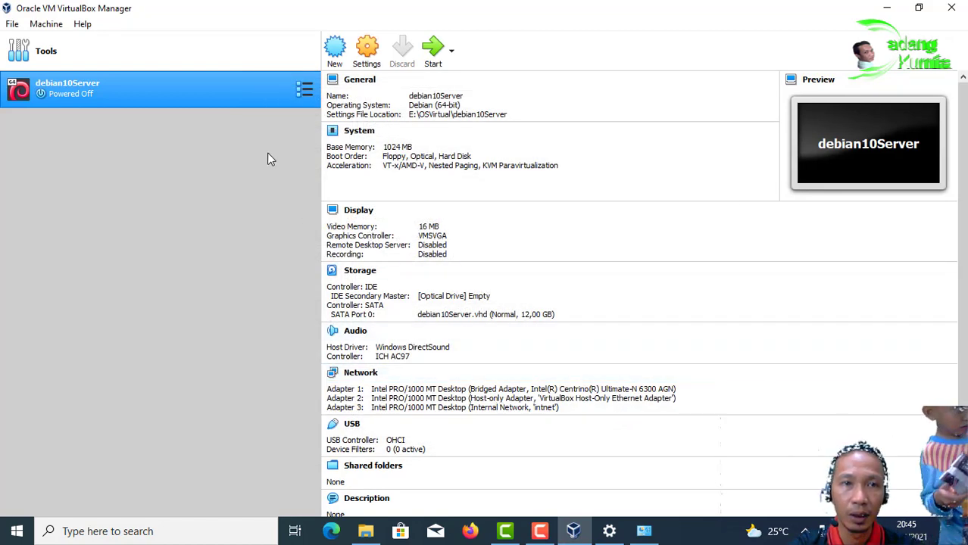
pyautogui.click(366, 51)
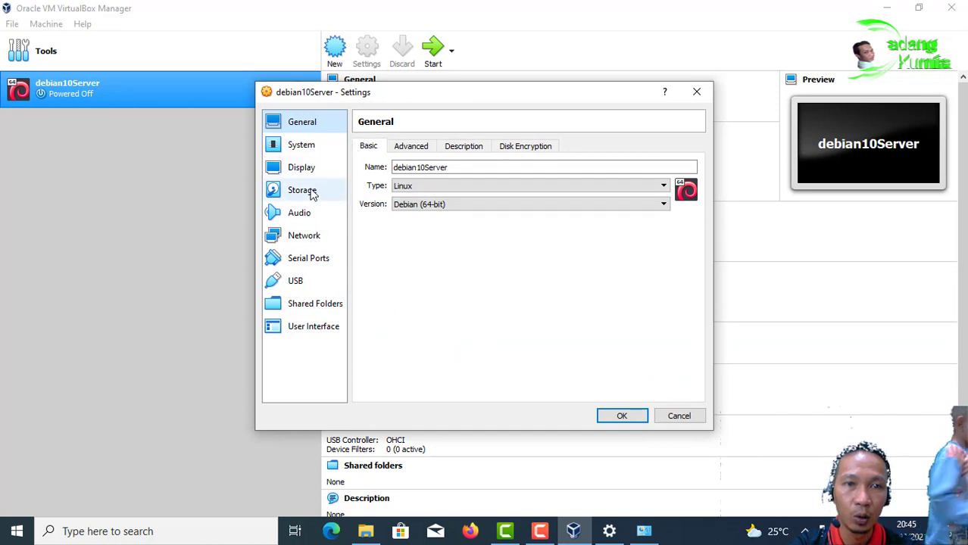
pyautogui.click(312, 193)
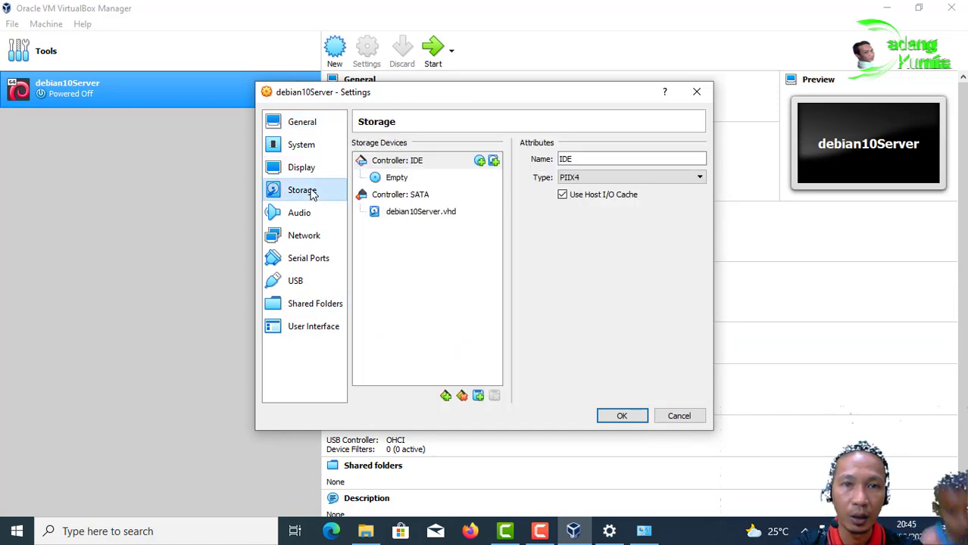
pyautogui.click(396, 180)
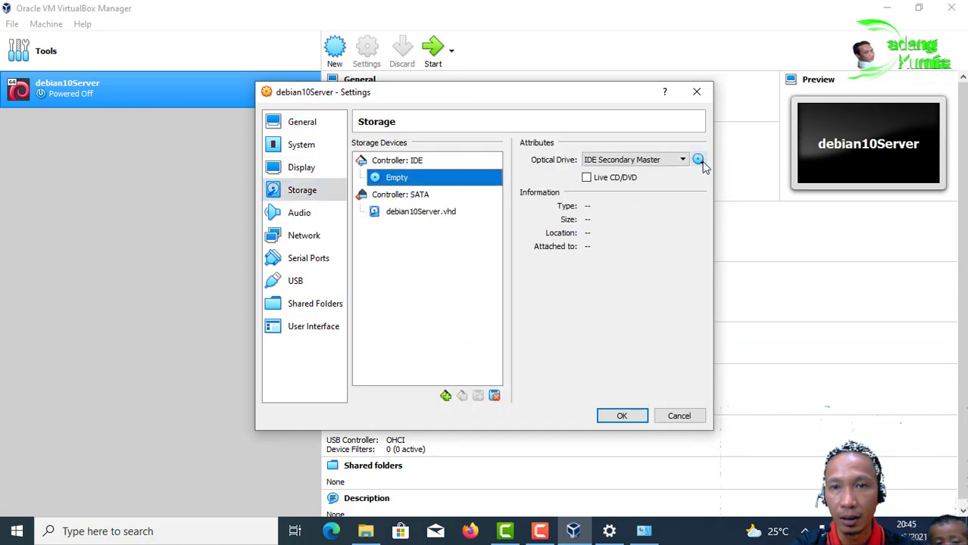
pyautogui.click(303, 191)
pyautogui.click(398, 179)
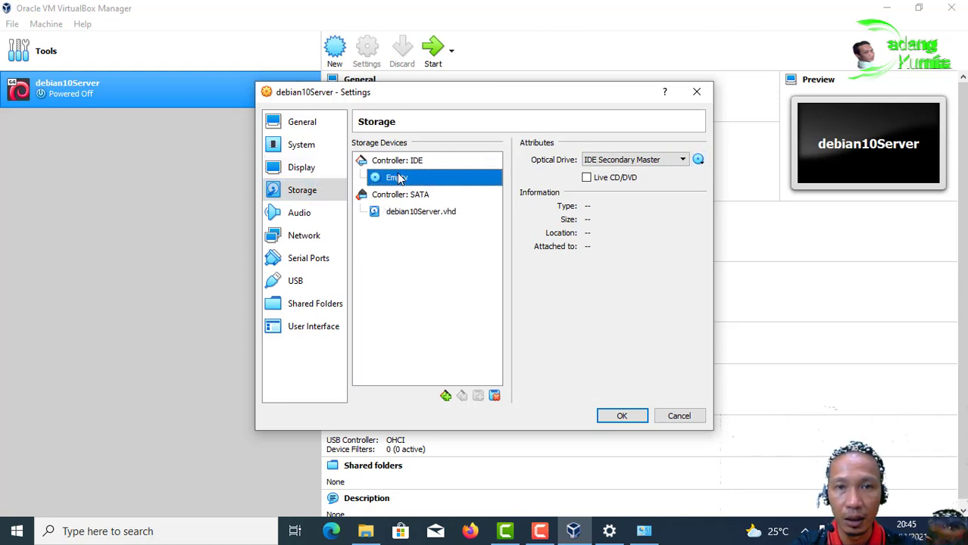
pyautogui.click(697, 161)
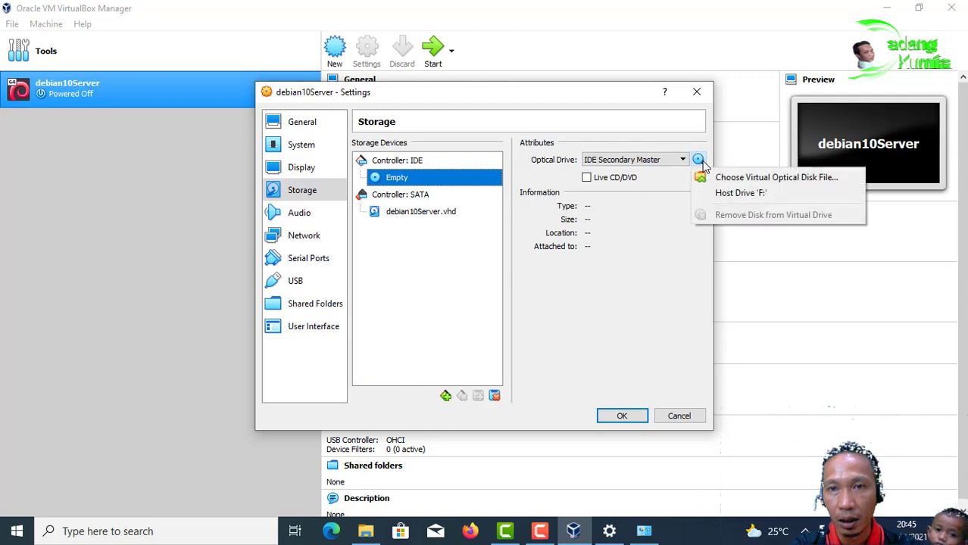
pyautogui.click(780, 178)
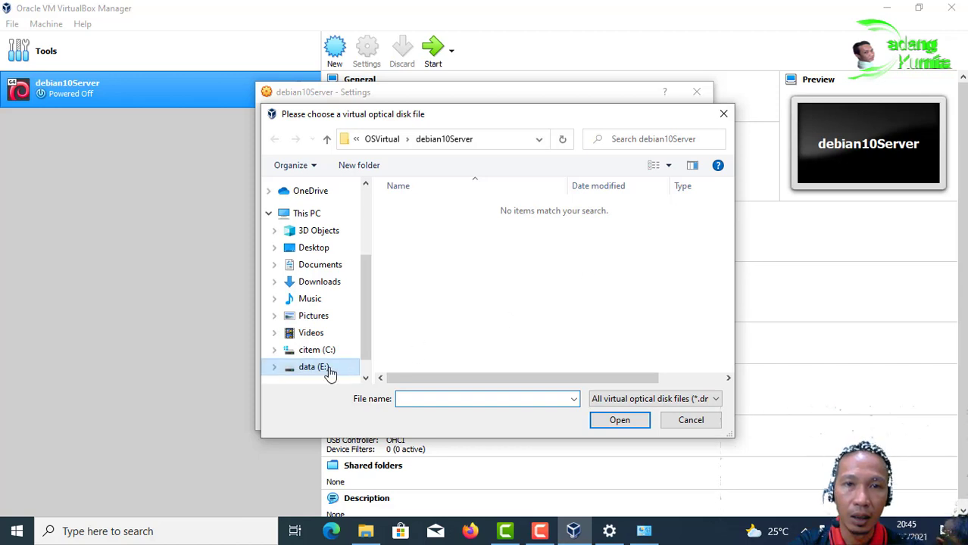
pyautogui.click(328, 370)
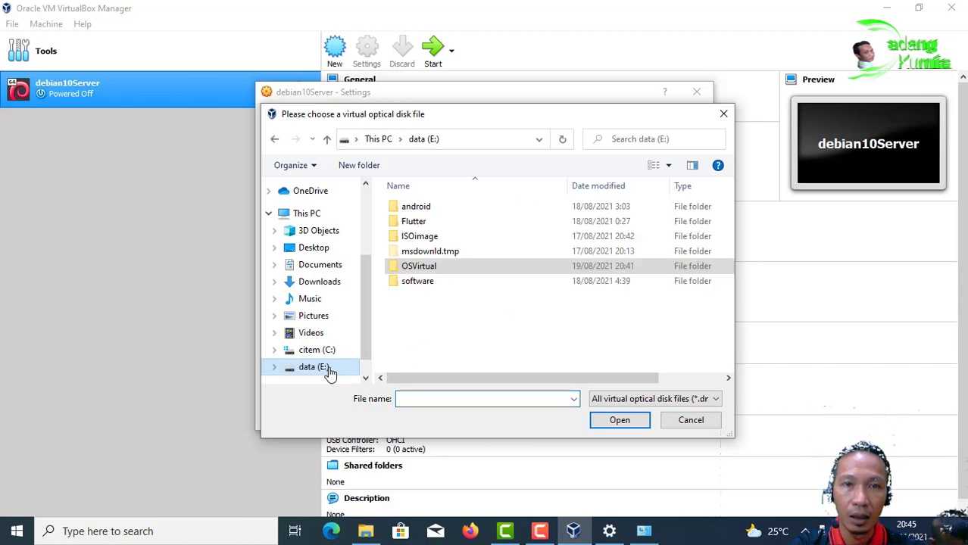
pyautogui.doubleClick(440, 239)
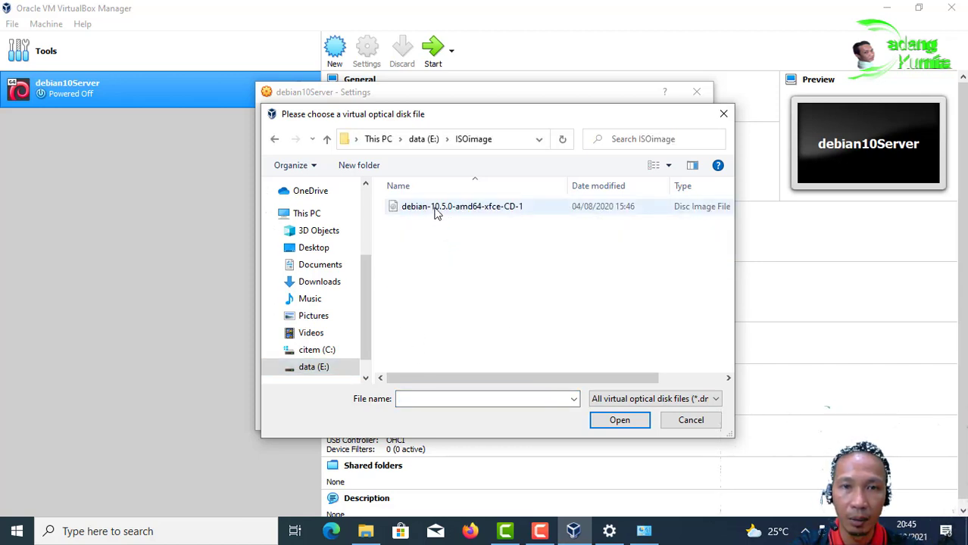
pyautogui.click(435, 212)
pyautogui.click(616, 428)
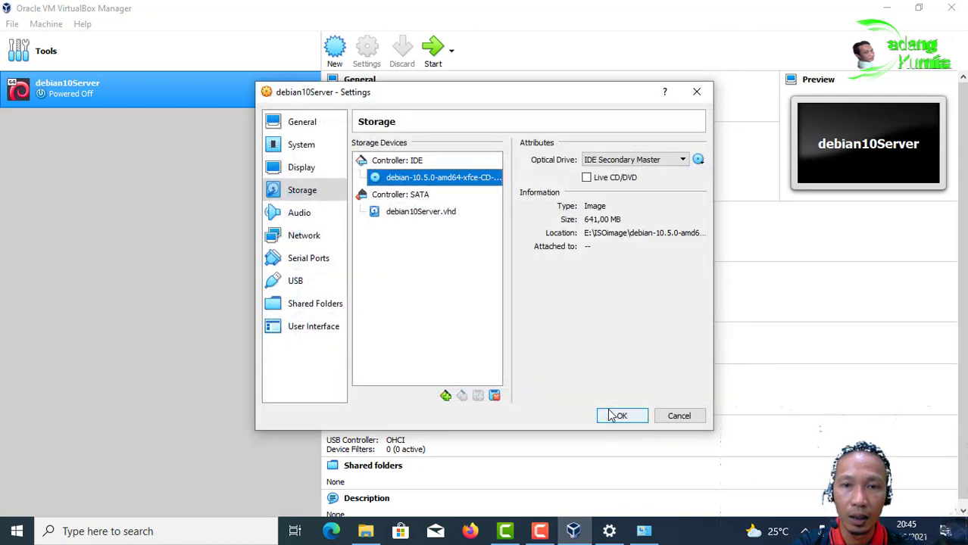
pyautogui.click(610, 416)
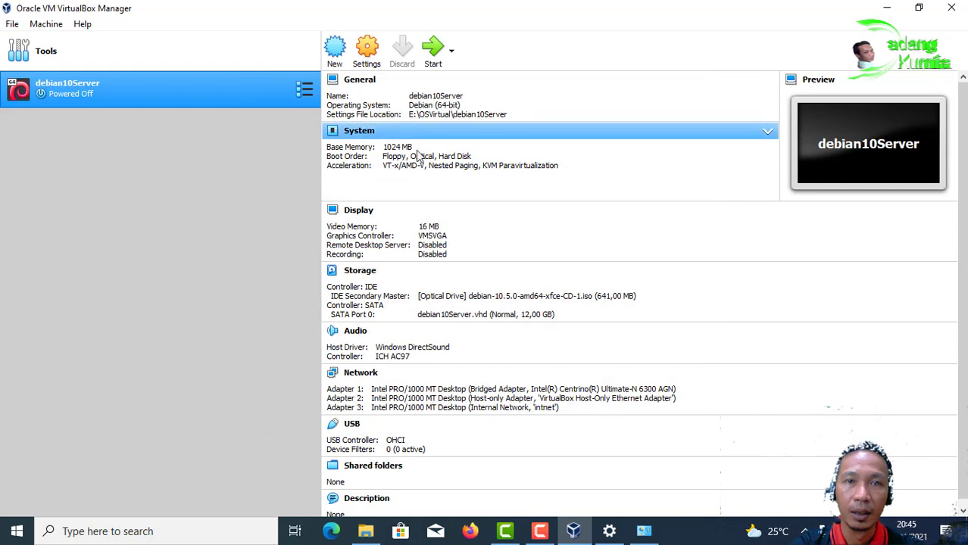
# Step: Start debian10Server and dismiss the keyboard auto-capture notice
pyautogui.click(434, 51)
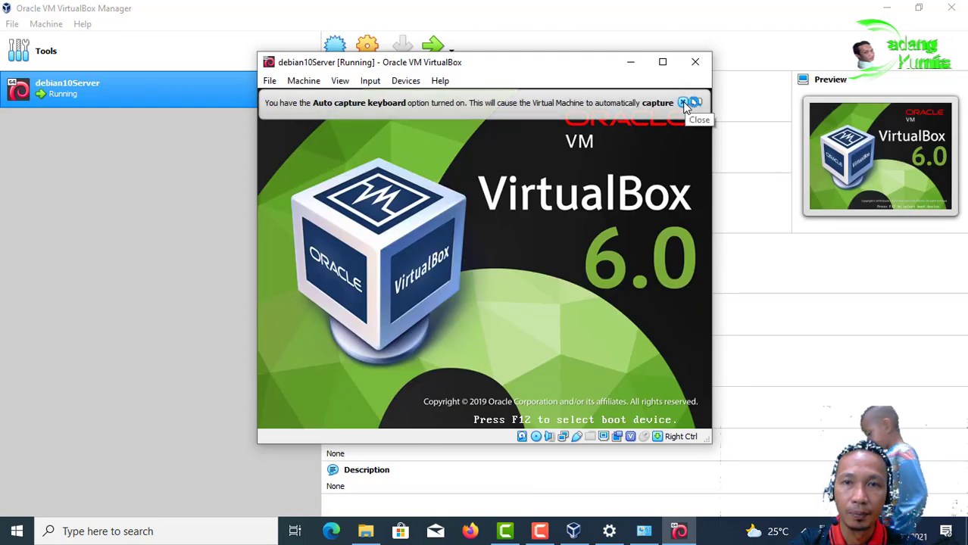
pyautogui.click(684, 103)
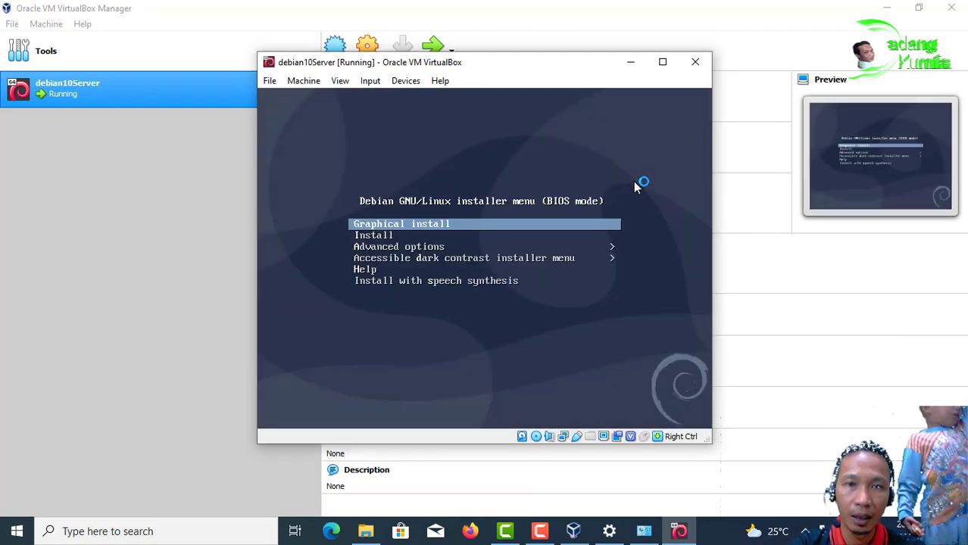
# Step: Launch the text-mode Install option from the Debian boot menu
pyautogui.press('Down')
pyautogui.press('Up')
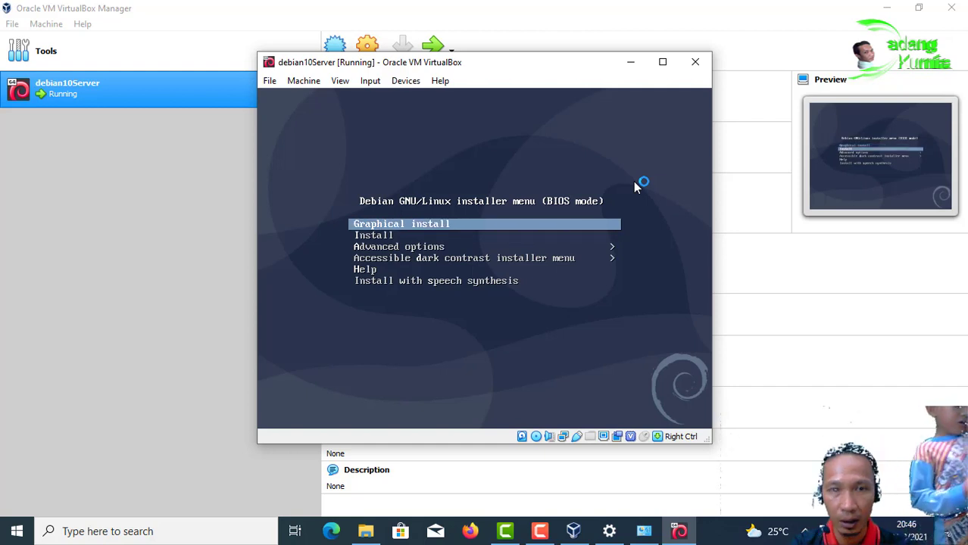
pyautogui.press('Down')
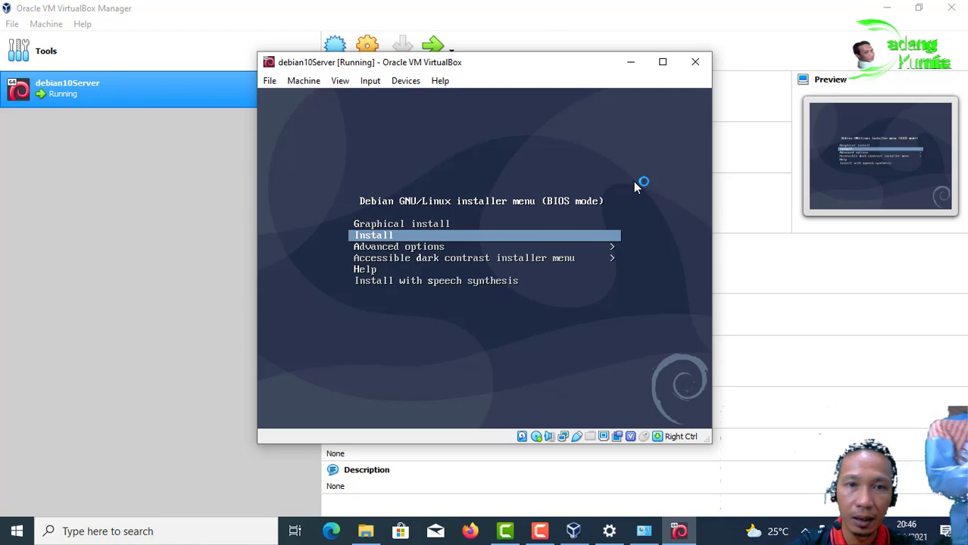
pyautogui.press('Return')
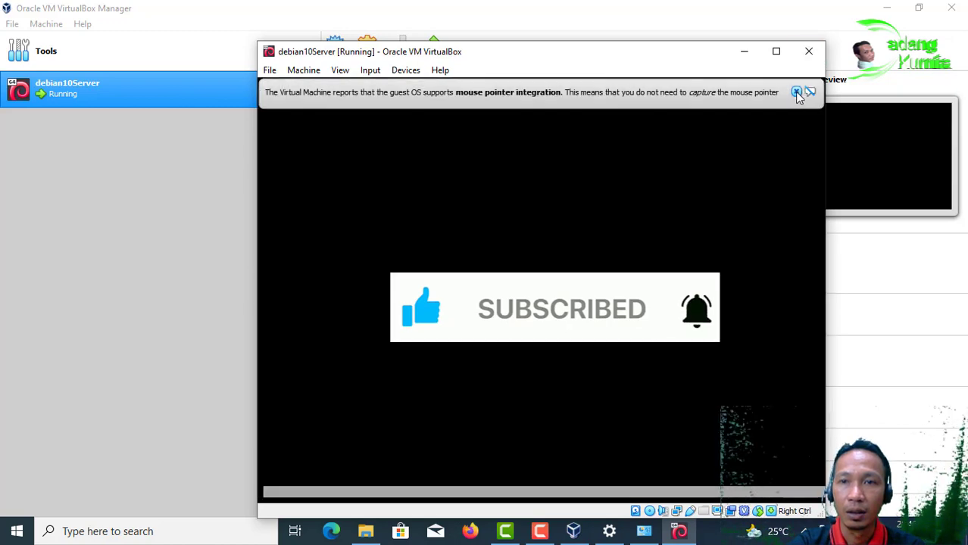
pyautogui.click(798, 92)
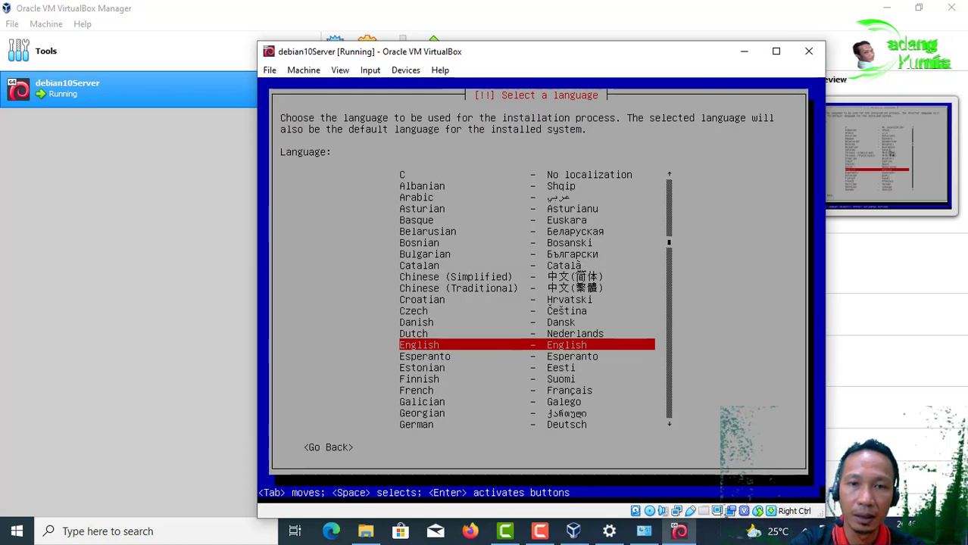
# Step: Choose English as the language and Asia > Indonesia as the location
pyautogui.press('Return')
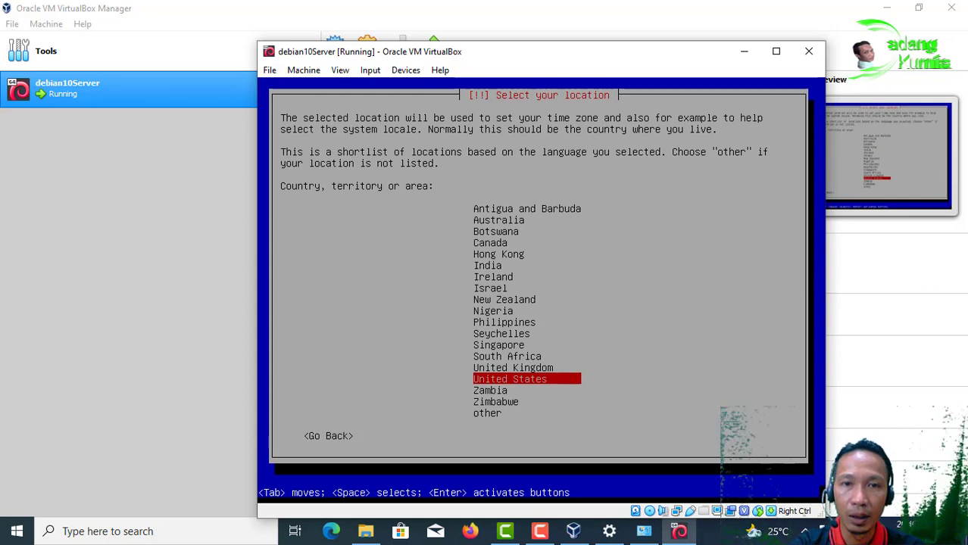
pyautogui.press('Down')
pyautogui.press('Down')
pyautogui.press('Down')
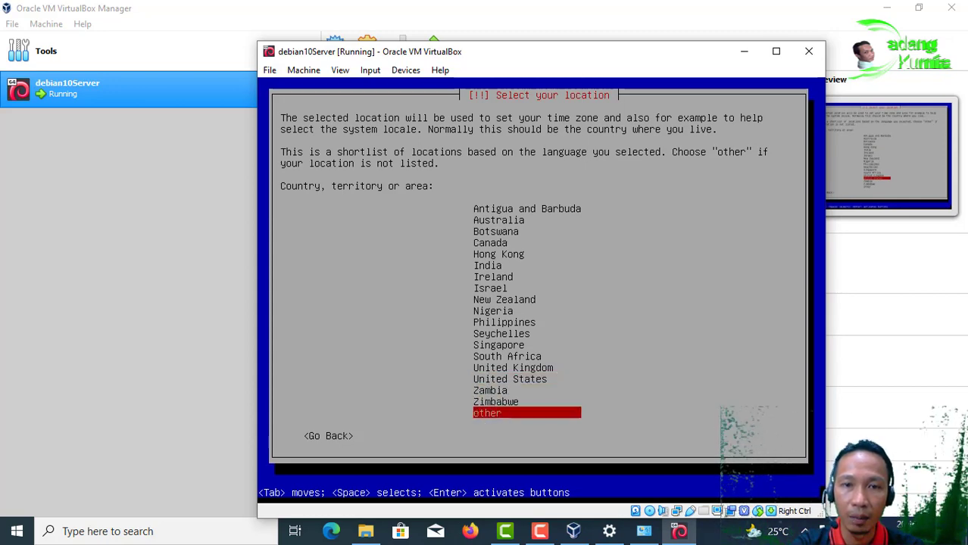
pyautogui.press('Return')
pyautogui.press('Up')
pyautogui.press('Up')
pyautogui.press('Up')
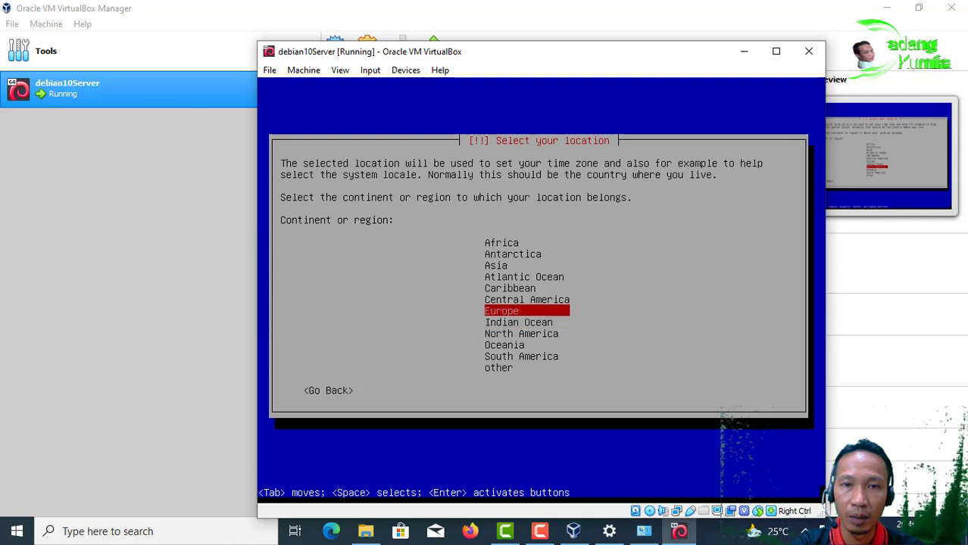
pyautogui.press('Up')
pyautogui.press('Up')
pyautogui.press('Up')
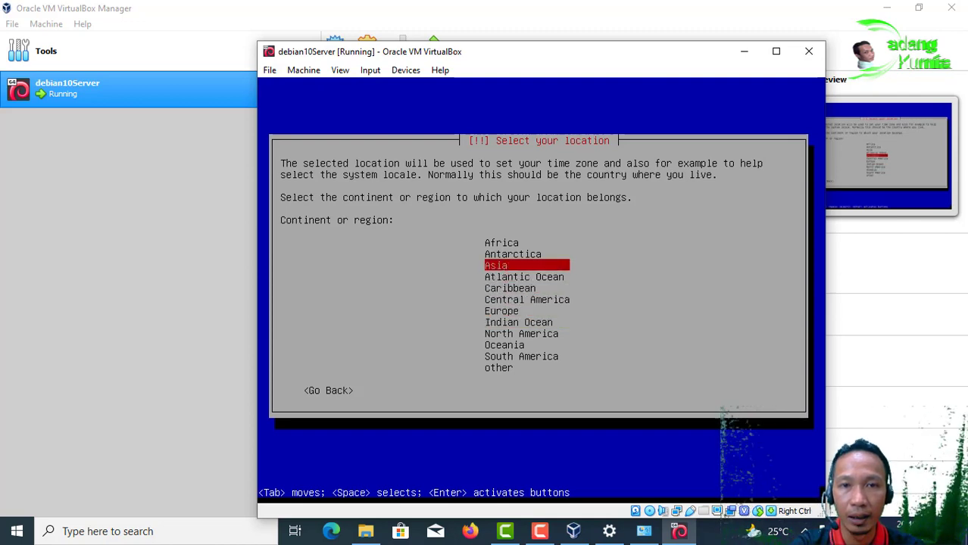
pyautogui.press('Return')
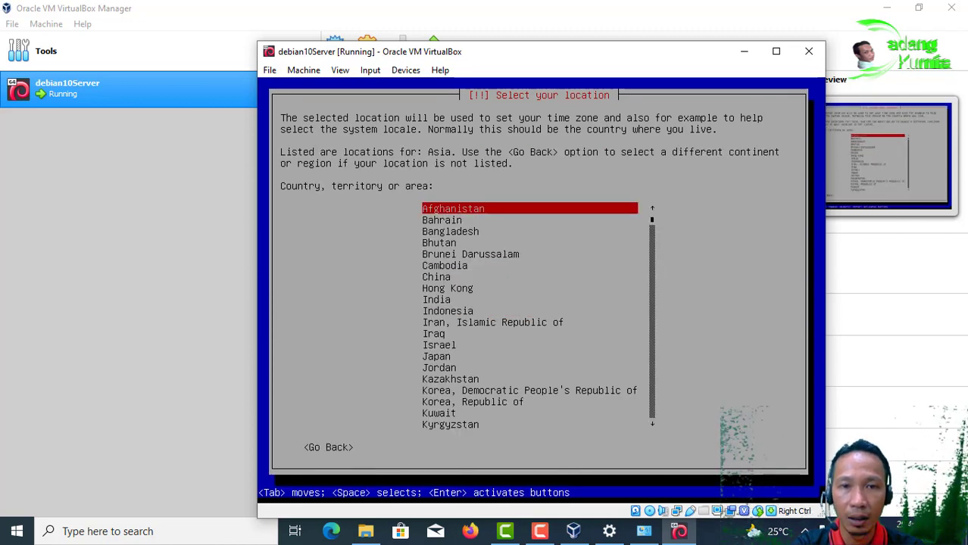
pyautogui.press('Down')
pyautogui.press('Down')
pyautogui.press('Down')
pyautogui.press('Down')
pyautogui.press('Down')
pyautogui.press('Down')
pyautogui.press('Down')
pyautogui.press('Down')
pyautogui.press('Down')
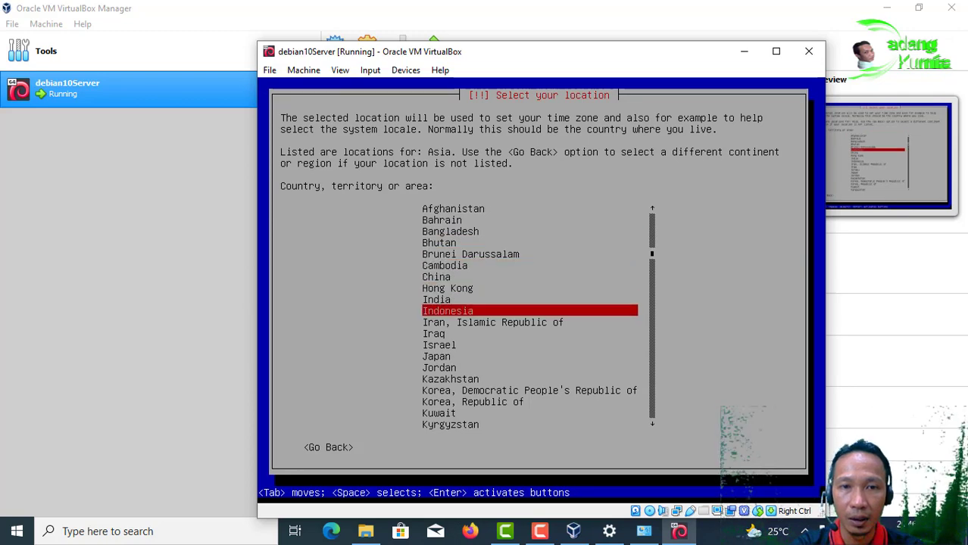
pyautogui.press('Return')
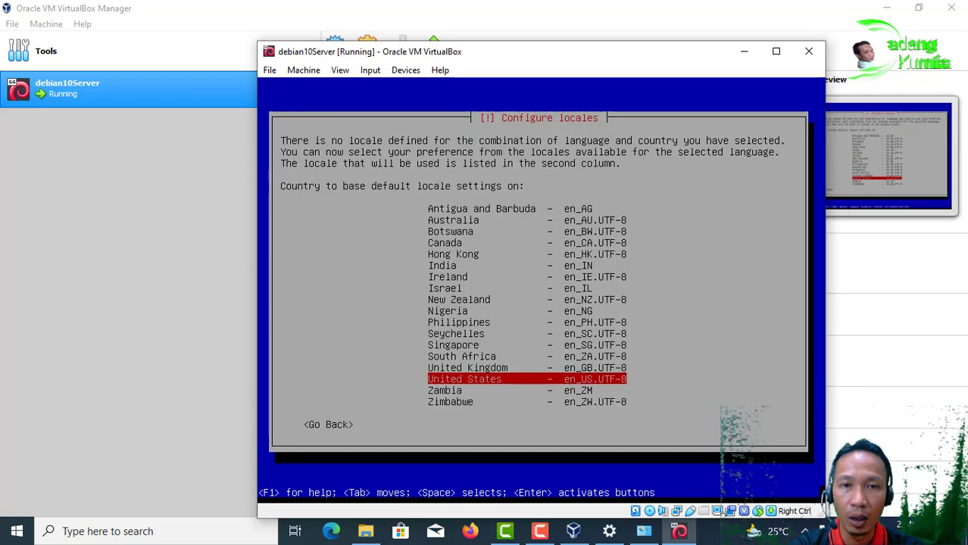
# Step: Pick the Singapore locale and the American English keymap
pyautogui.press('Up')
pyautogui.press('Up')
pyautogui.press('Up')
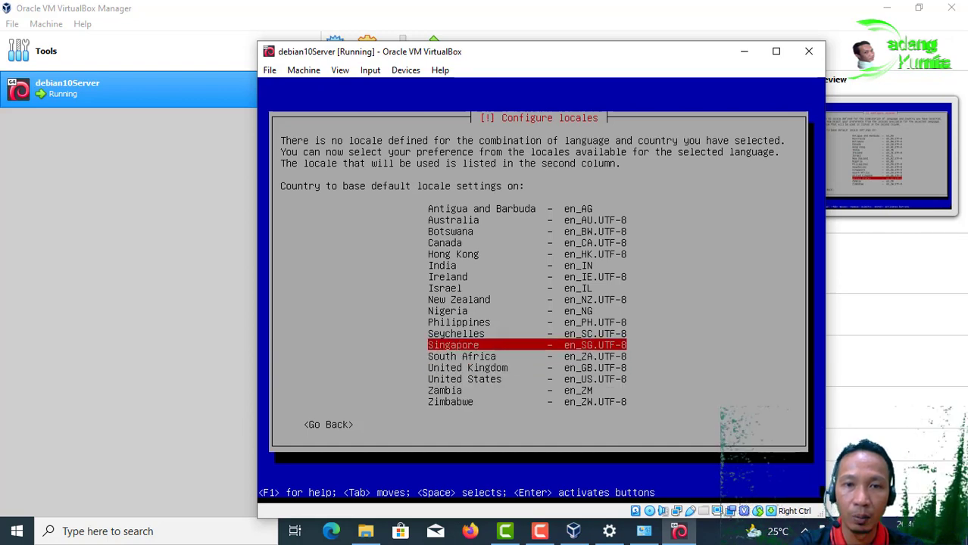
pyautogui.press('Return')
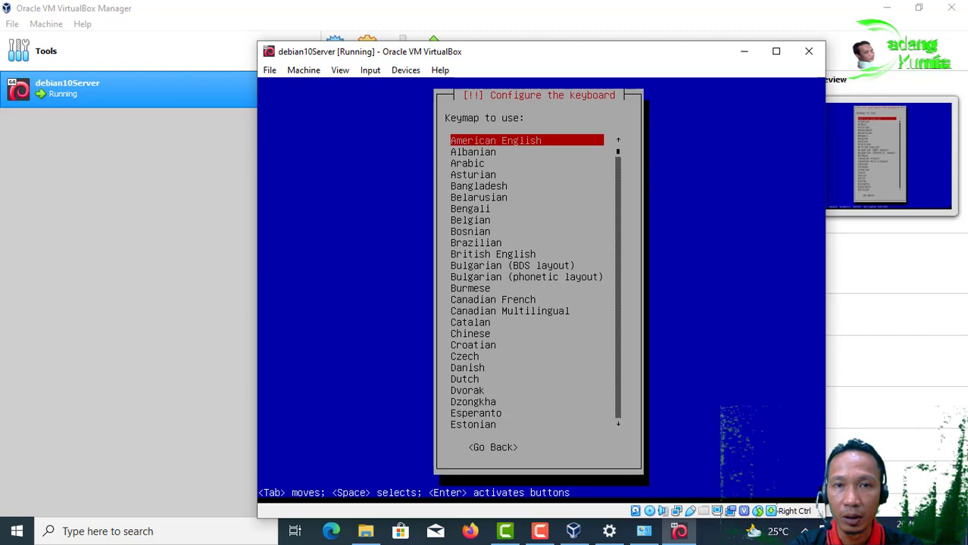
pyautogui.press('Return')
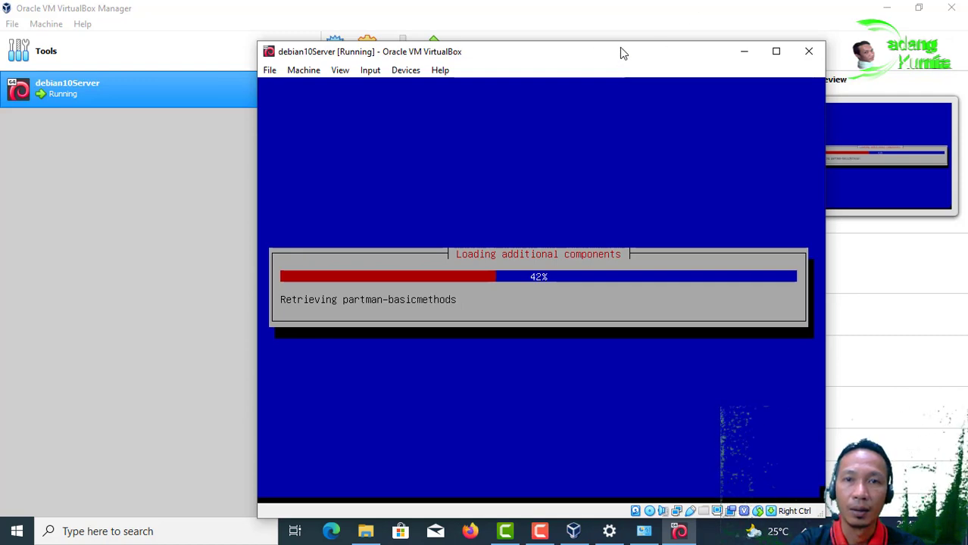
# Step: Move the VM window up and left while the installer loads additional components
pyautogui.moveTo(623, 51); pyautogui.dragTo(596, 30)
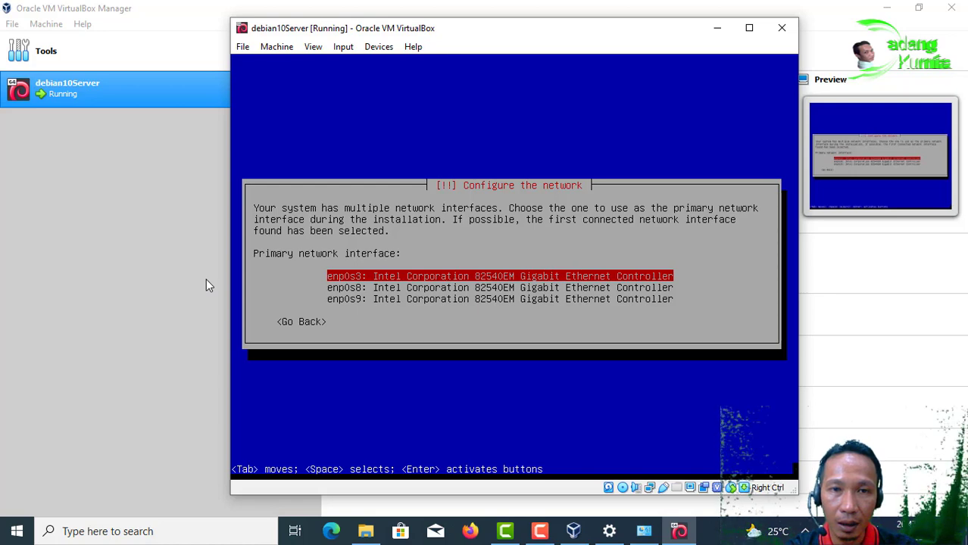
# Step: Choose enp0s3 over enp0s8 and enp0s9 as the primary network interface
pyautogui.press('Down')
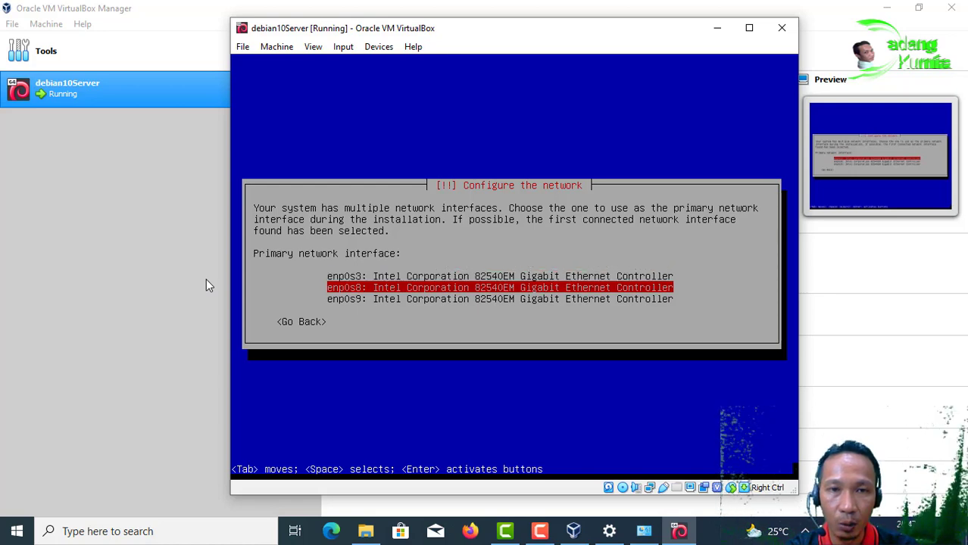
pyautogui.press('Up')
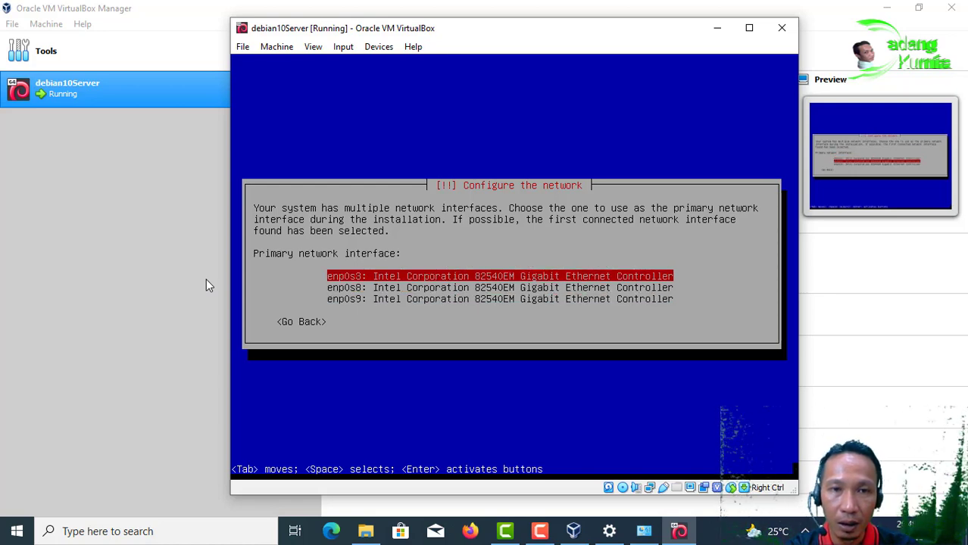
pyautogui.press('Down')
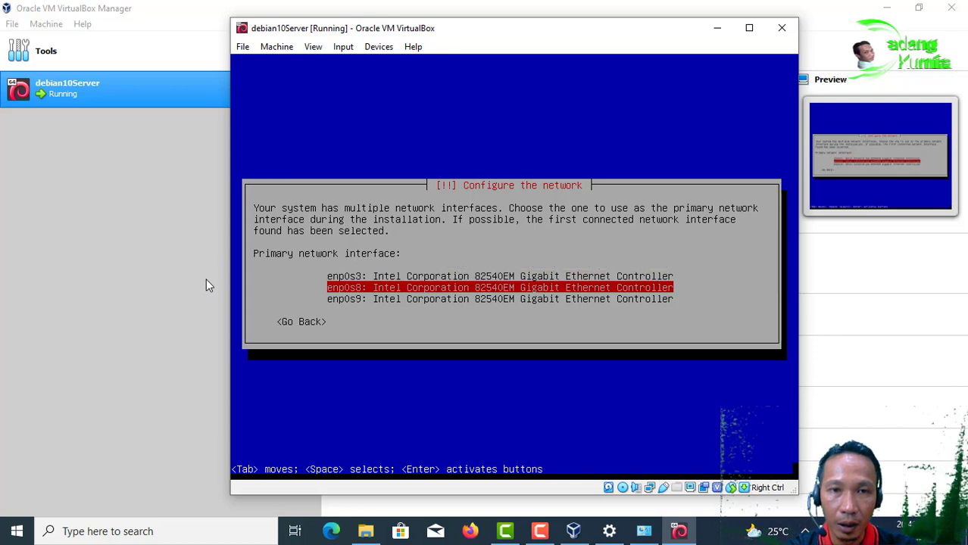
pyautogui.press('Down')
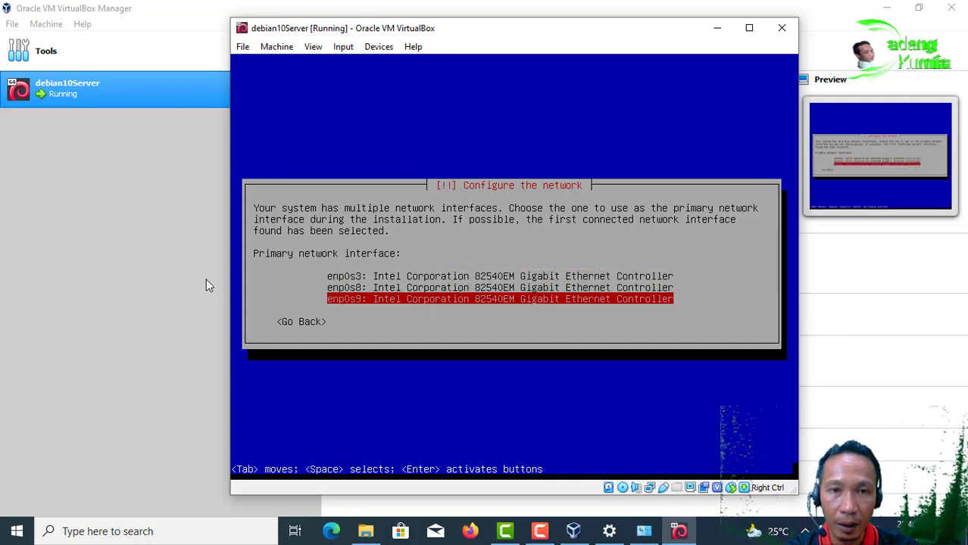
pyautogui.press('Up')
pyautogui.press('Up')
pyautogui.press('Down')
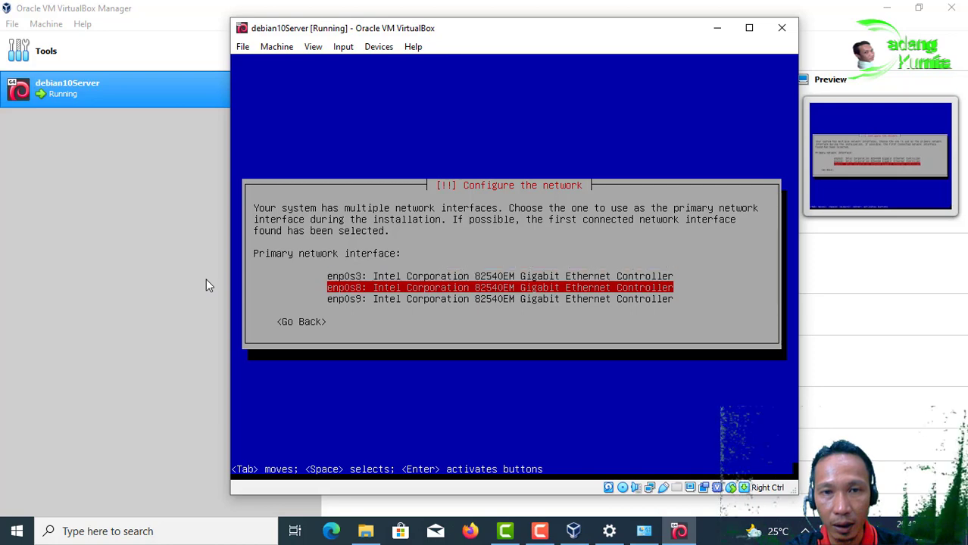
pyautogui.press('Down')
pyautogui.press('Up')
pyautogui.press('Up')
pyautogui.press('Down')
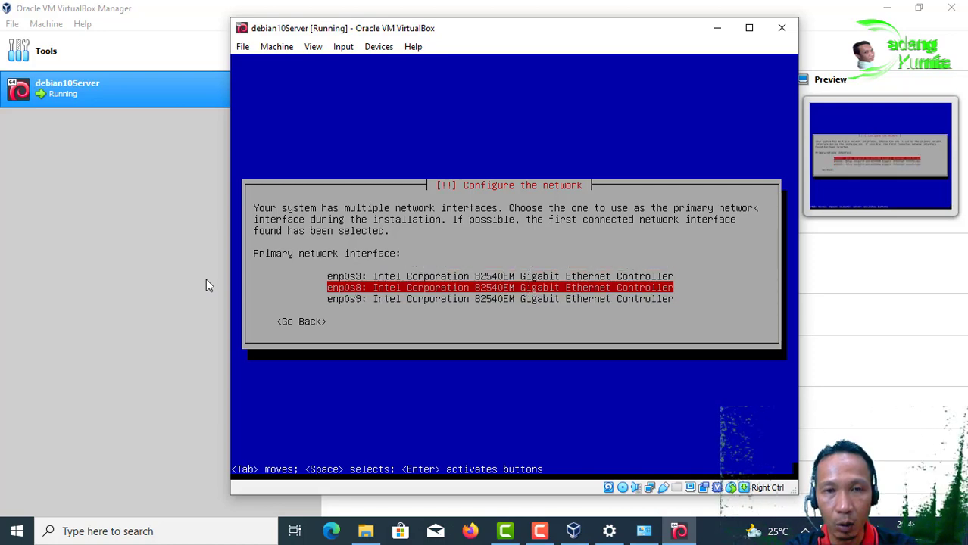
pyautogui.press('Up')
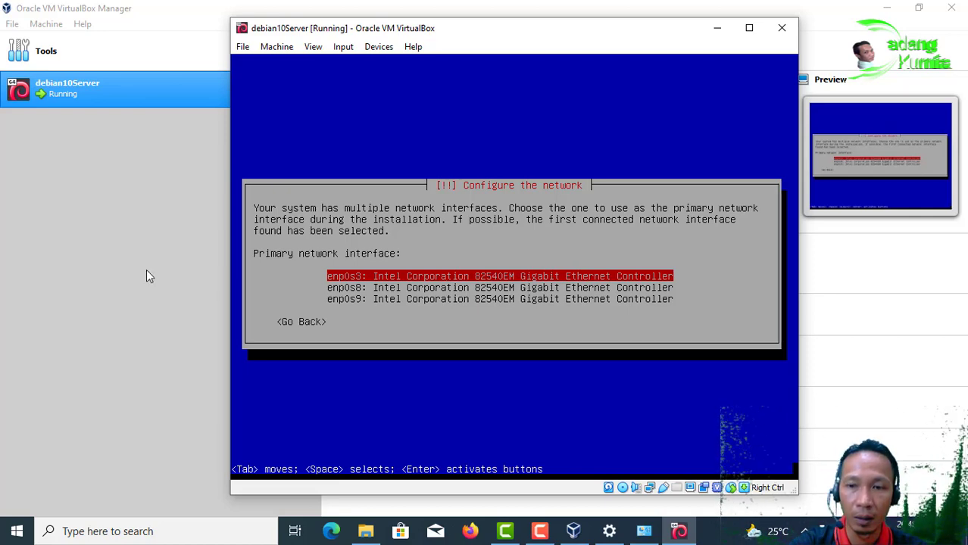
pyautogui.press('Return')
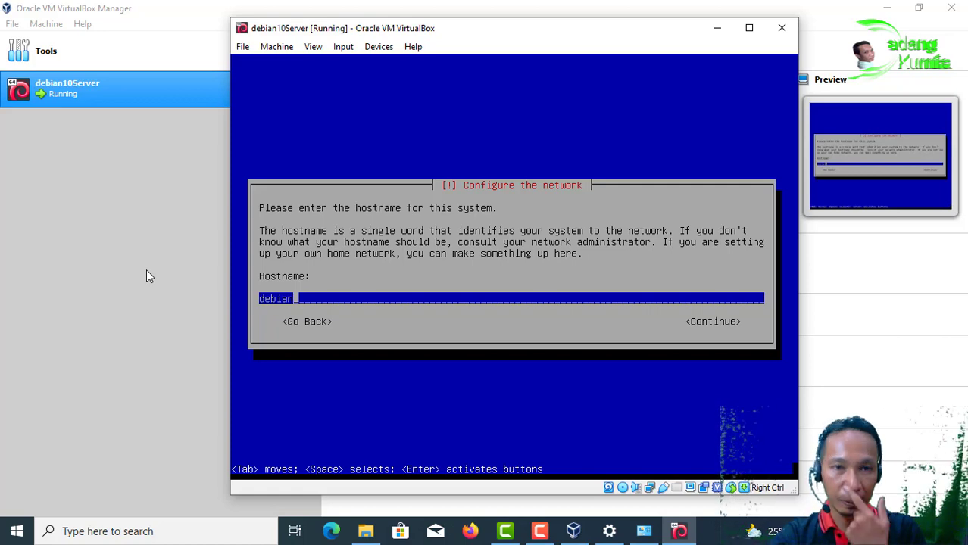
# Step: Replace the default hostname 'debian' with 'adang'
pyautogui.press('BackSpace')
pyautogui.press('BackSpace')
pyautogui.press('BackSpace')
pyautogui.press('BackSpace')
pyautogui.press('BackSpace')
pyautogui.press('BackSpace')
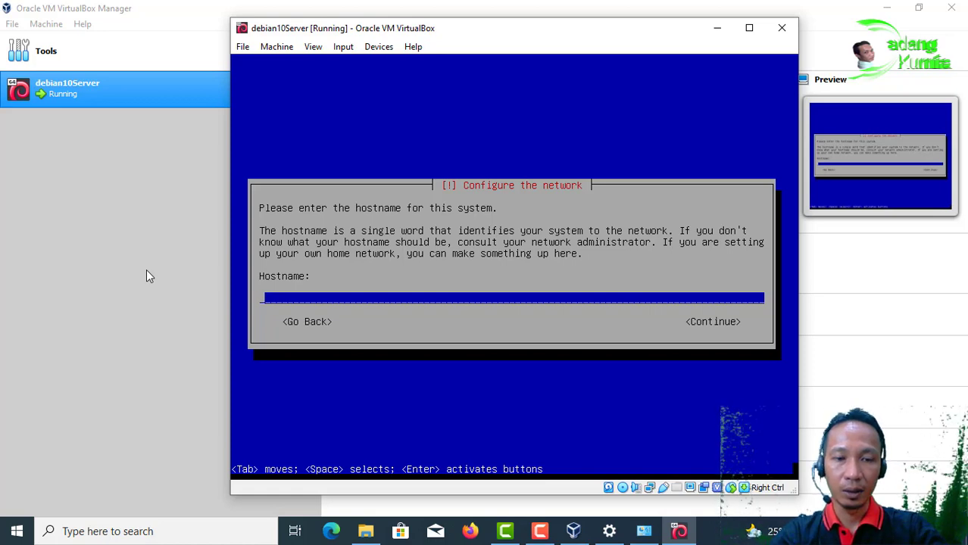
pyautogui.write('adang')
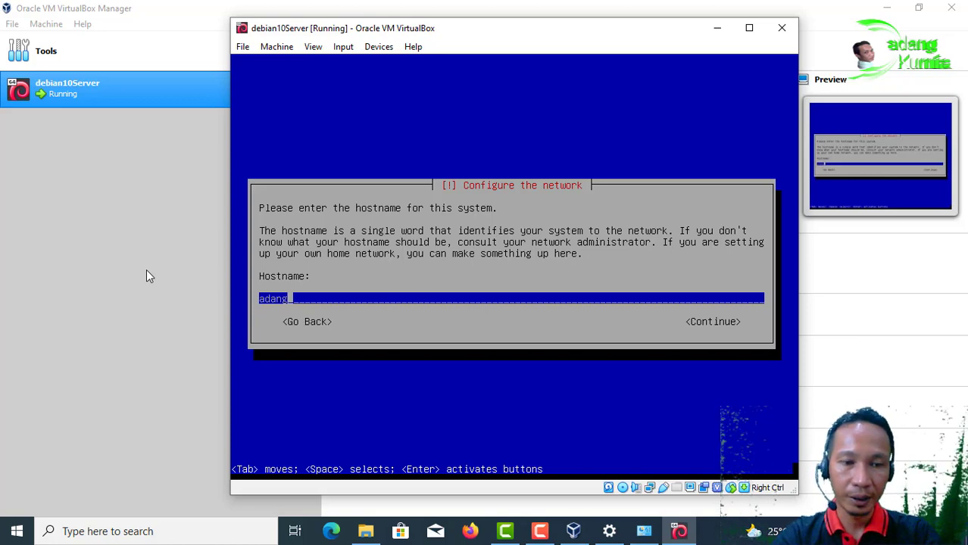
pyautogui.press('Tab')
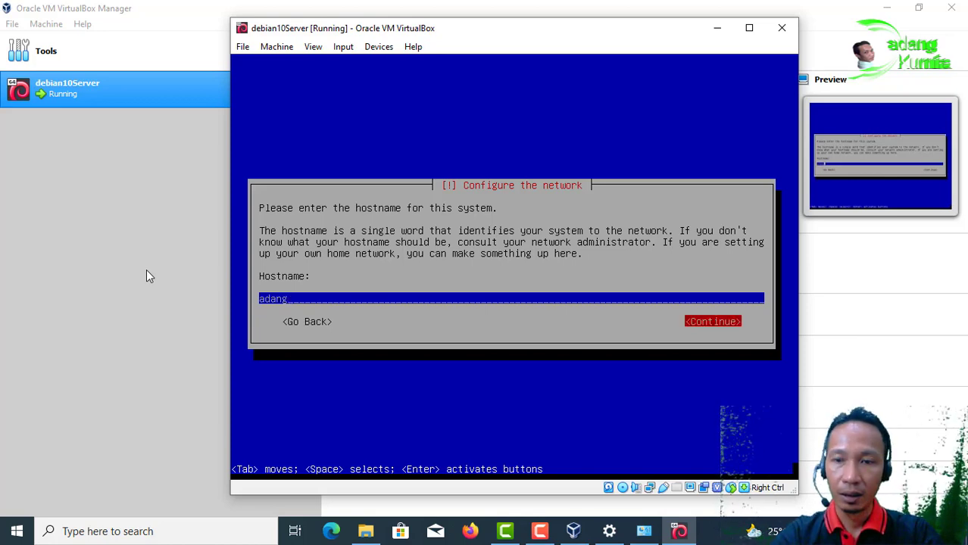
pyautogui.press('Return')
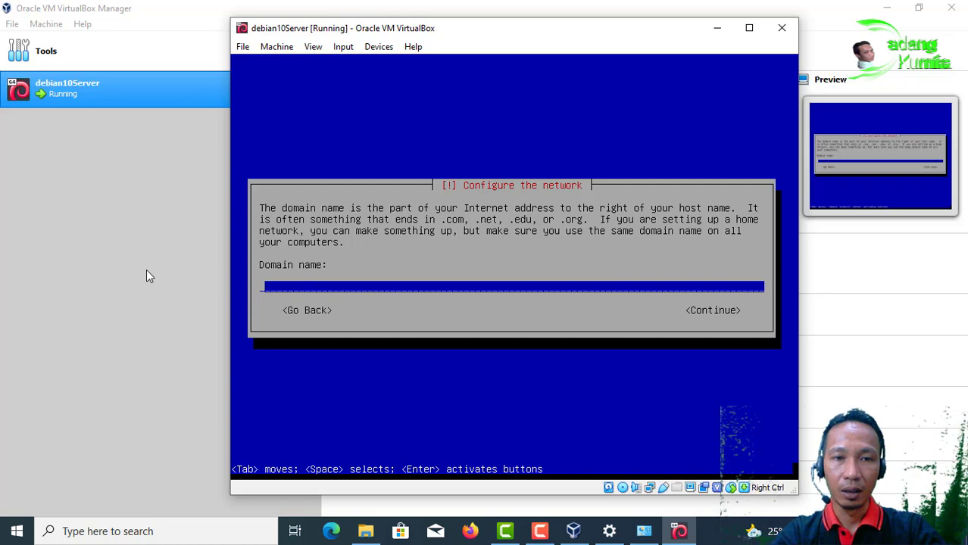
# Step: Enter 'adang.net' as the domain name and continue
pyautogui.write('adang.')
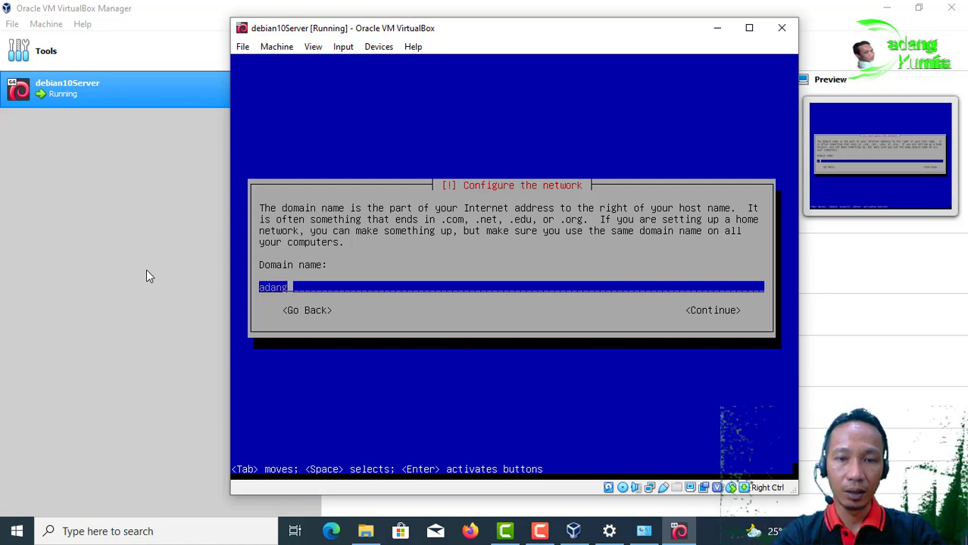
pyautogui.write('net')
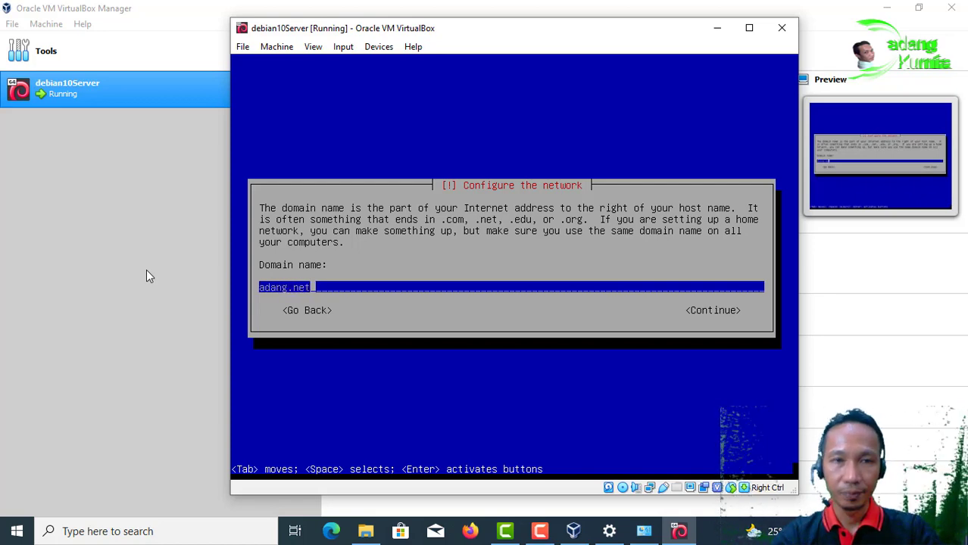
pyautogui.press('Tab')
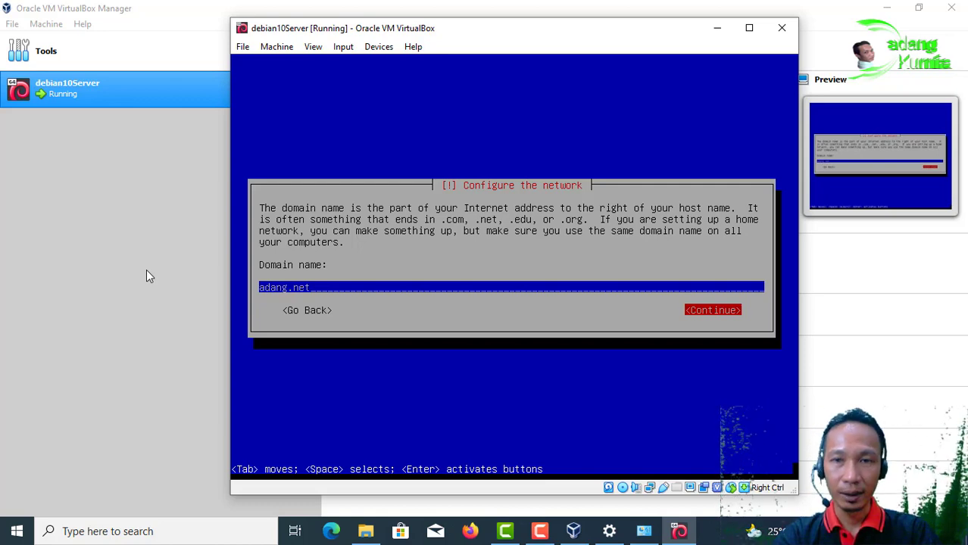
pyautogui.press('Return')
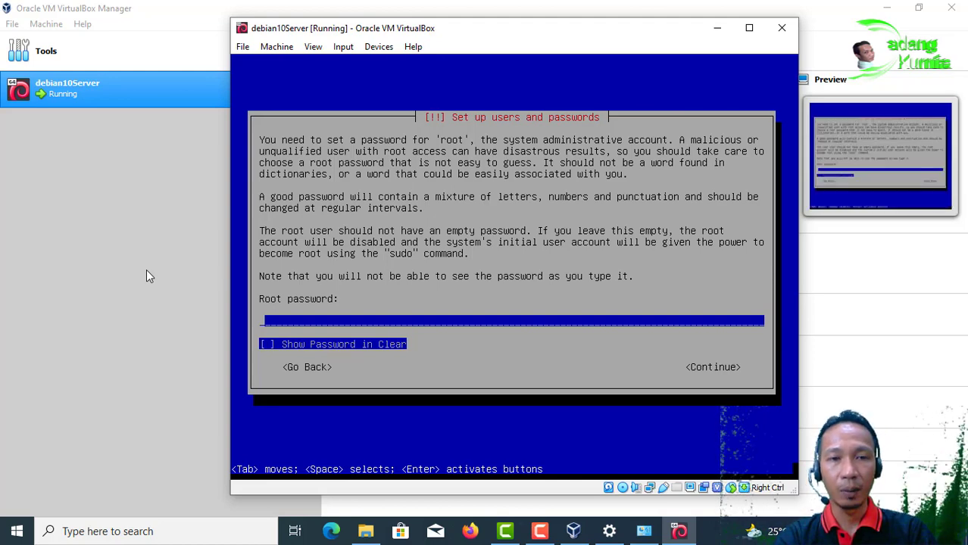
# Step: Set the root password and confirm it
pyautogui.write('*****')
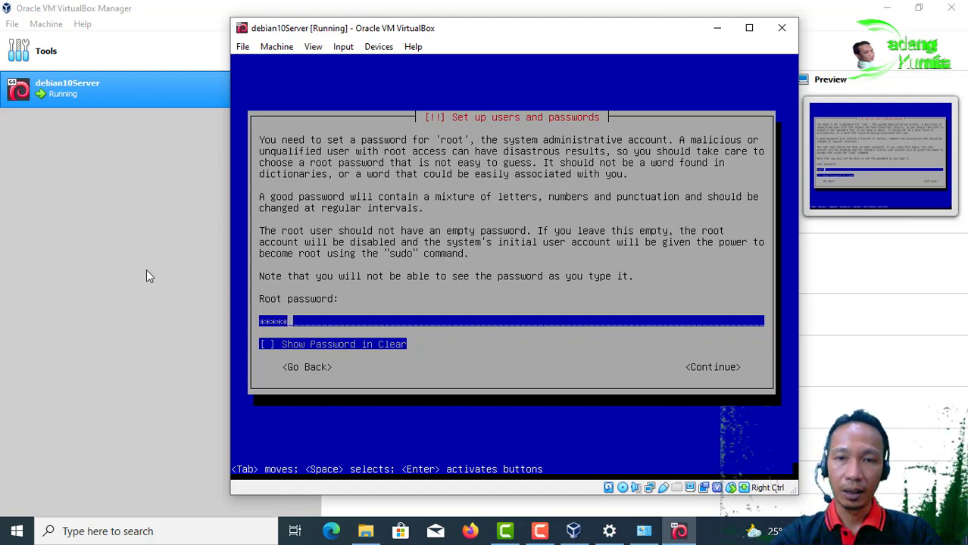
pyautogui.press('Return')
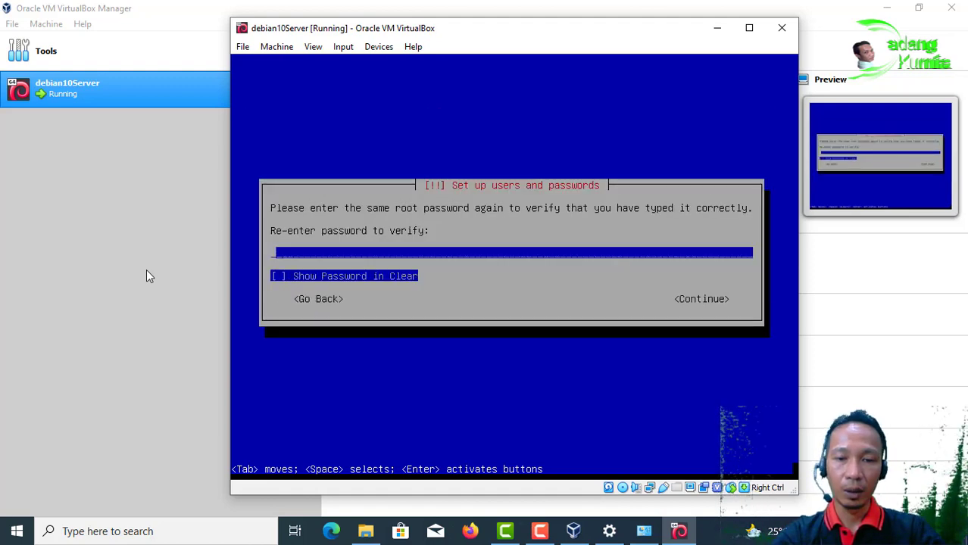
pyautogui.write('*****')
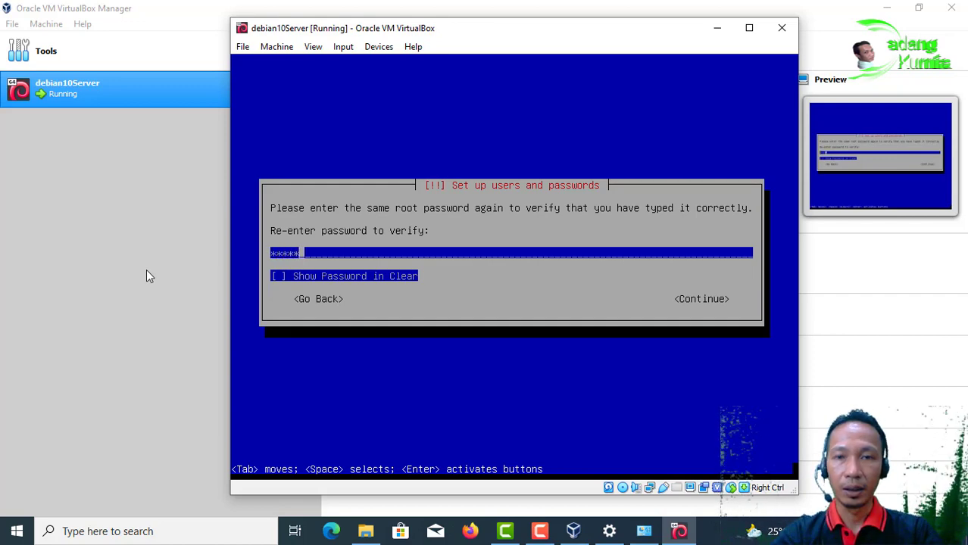
pyautogui.press('Return')
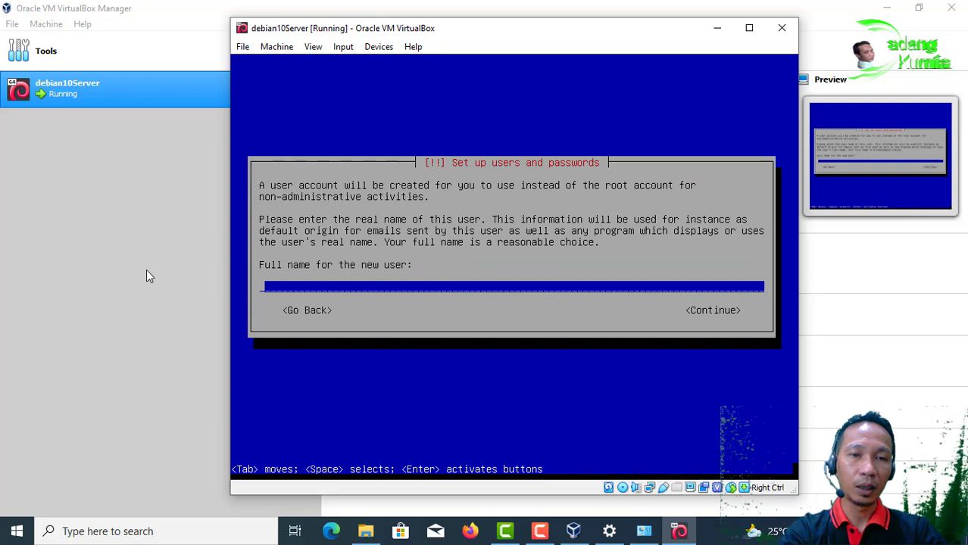
# Step: Create the new user with their full name, the suggested username, and a confirmed password
pyautogui.write('dadang')
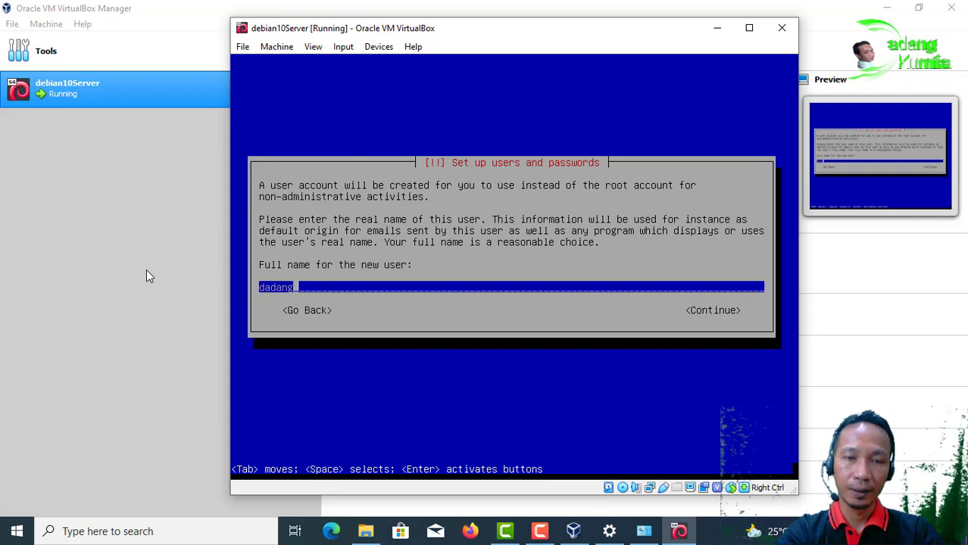
pyautogui.press('Tab')
pyautogui.press('Return')
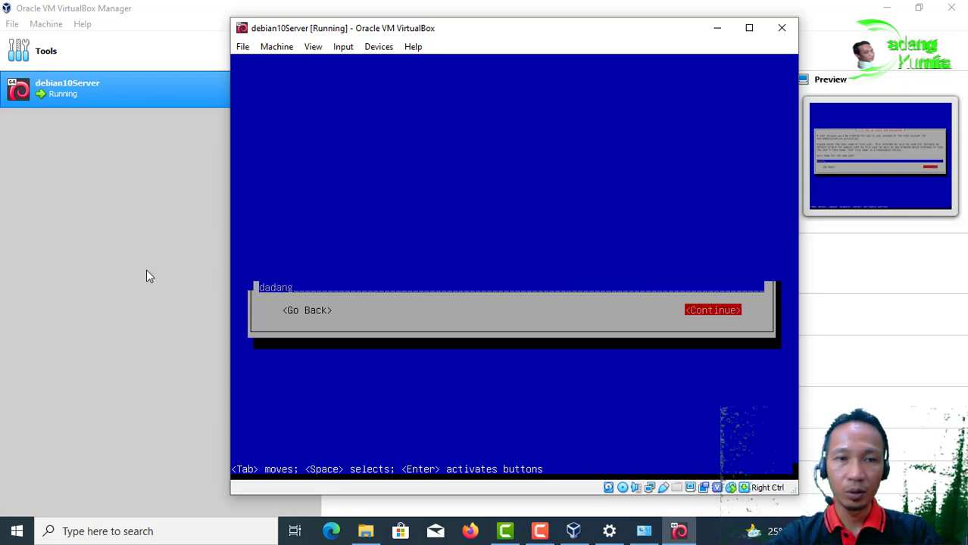
pyautogui.press('Return')
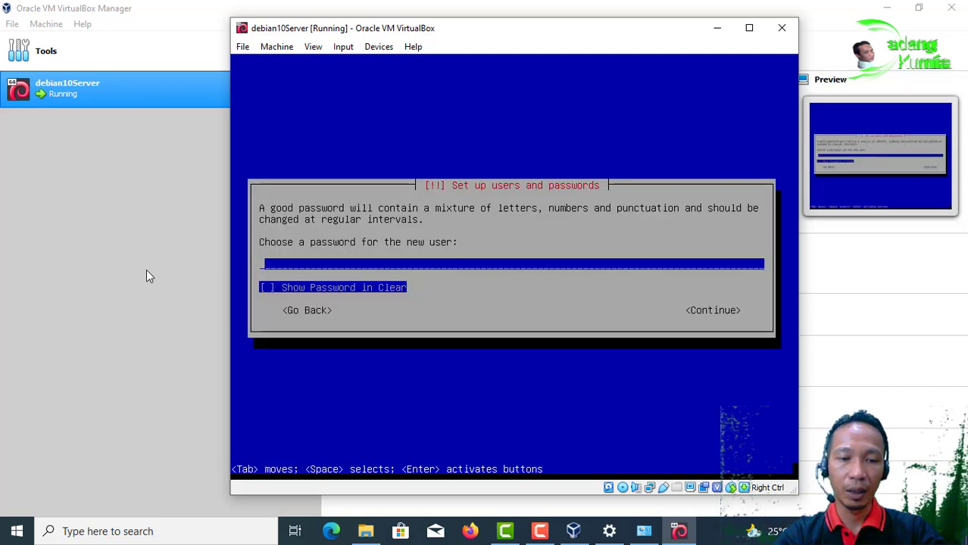
pyautogui.write('*****')
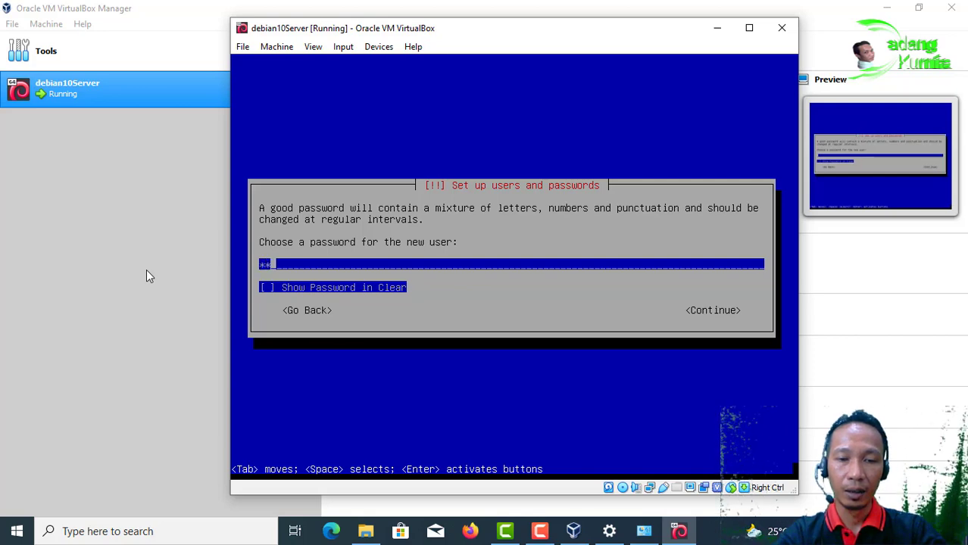
pyautogui.press('Return')
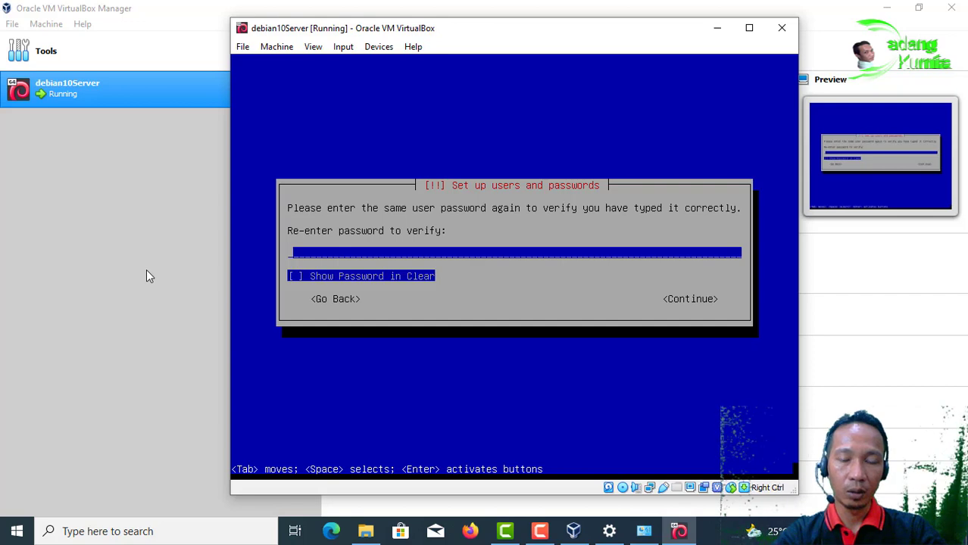
pyautogui.write('*****')
pyautogui.press('Return')
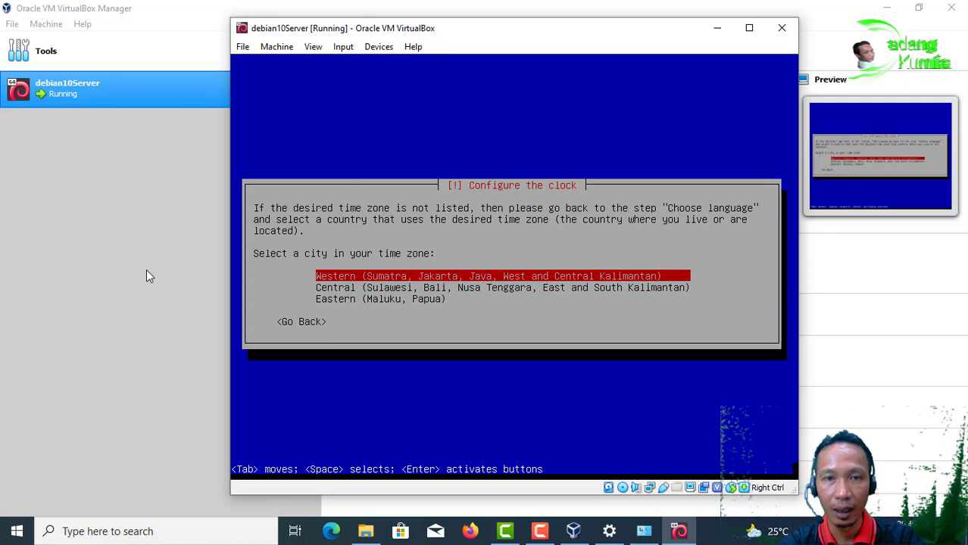
# Step: Accept the Western (Sumatra, Jakarta, Java) time zone
pyautogui.press('Return')
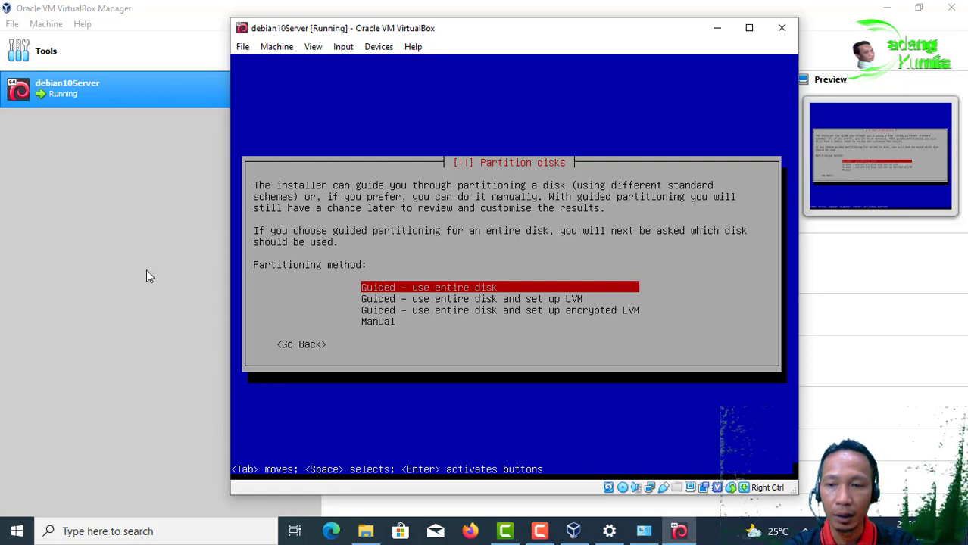
# Step: Choose guided partitioning using the entire 12.9 GB VBOX HARDDISK
pyautogui.press('Down')
pyautogui.press('Up')
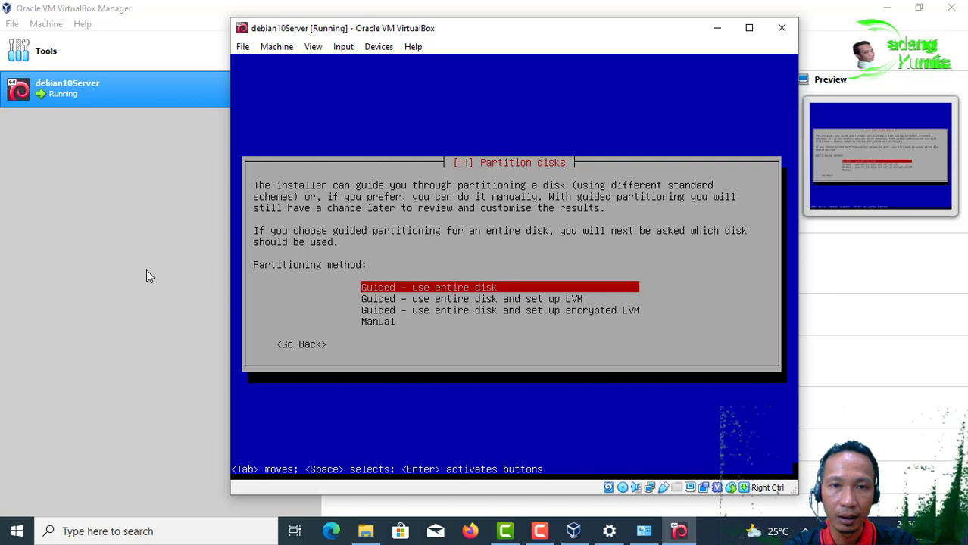
pyautogui.press('Down')
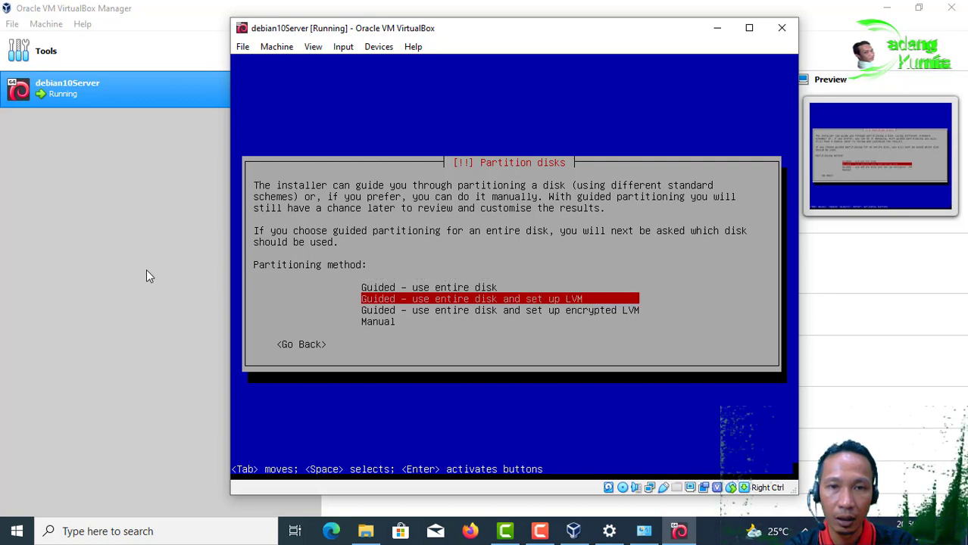
pyautogui.press('Down')
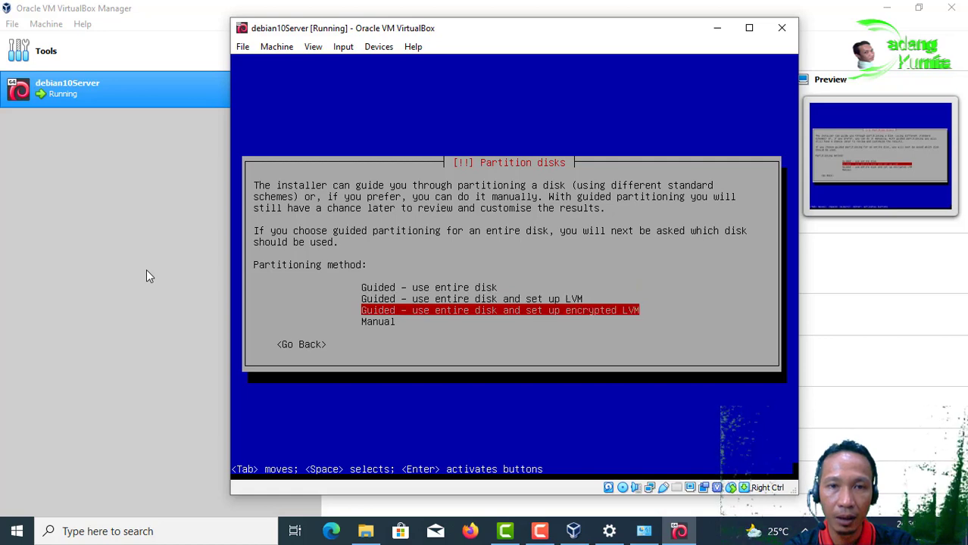
pyautogui.press('Down')
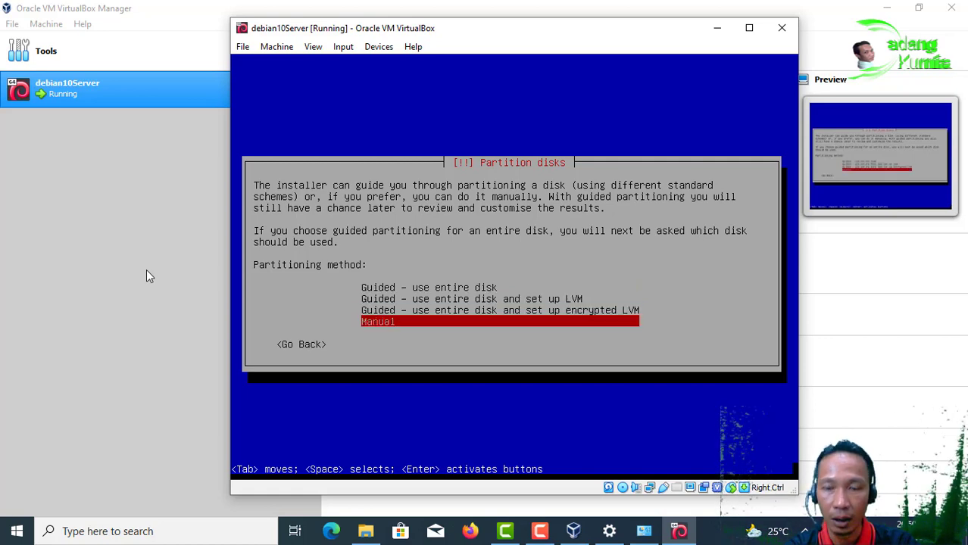
pyautogui.press('Up')
pyautogui.press('Up')
pyautogui.press('Up')
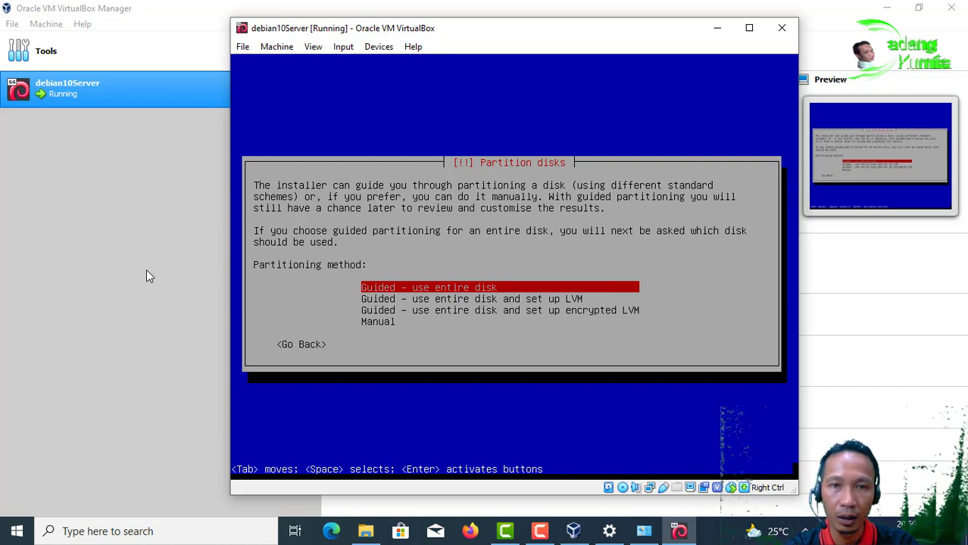
pyautogui.press('Return')
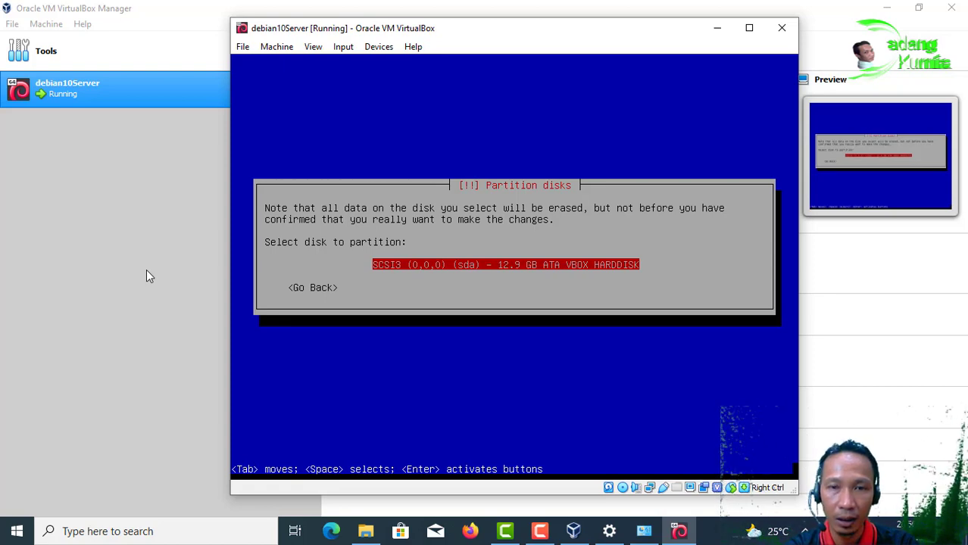
pyautogui.press('Return')
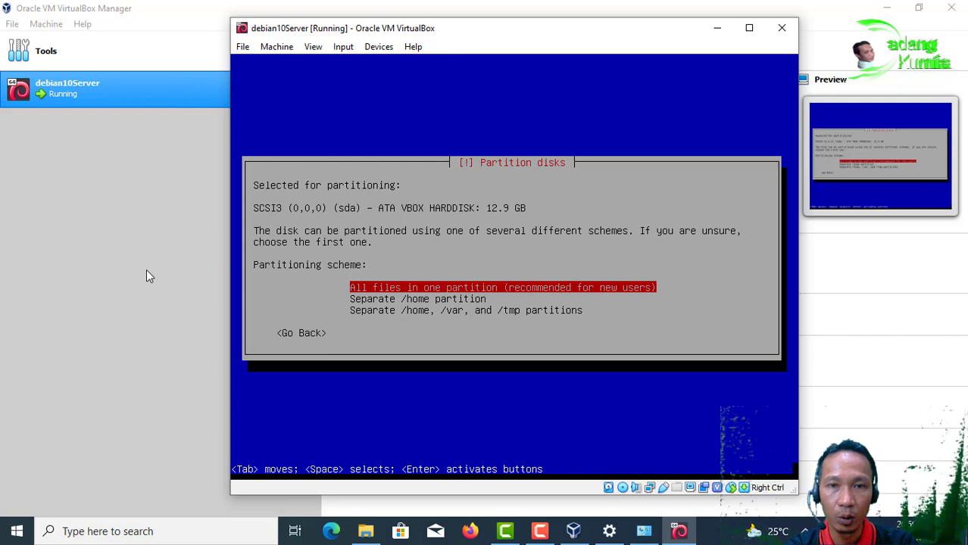
# Step: Pick the 'All files in one partition' scheme
pyautogui.press('Down')
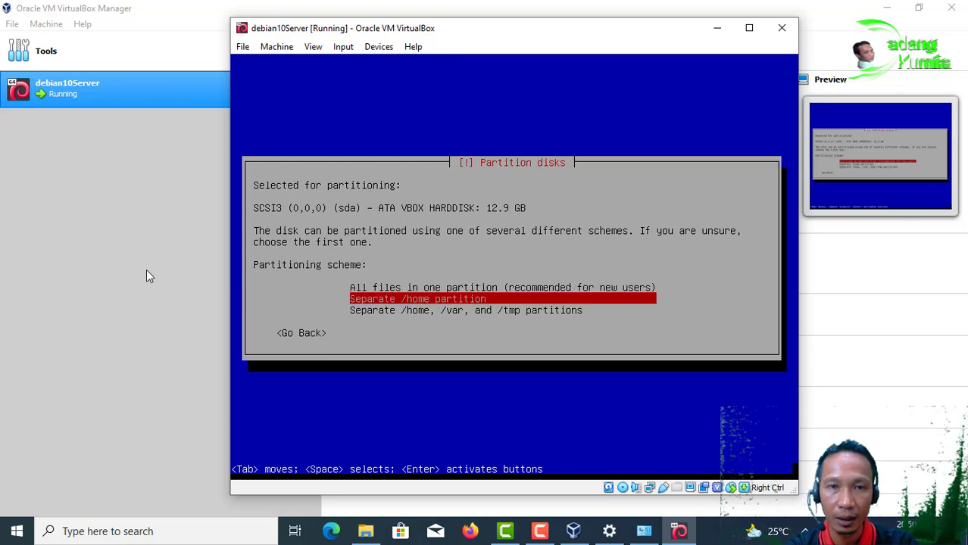
pyautogui.press('Up')
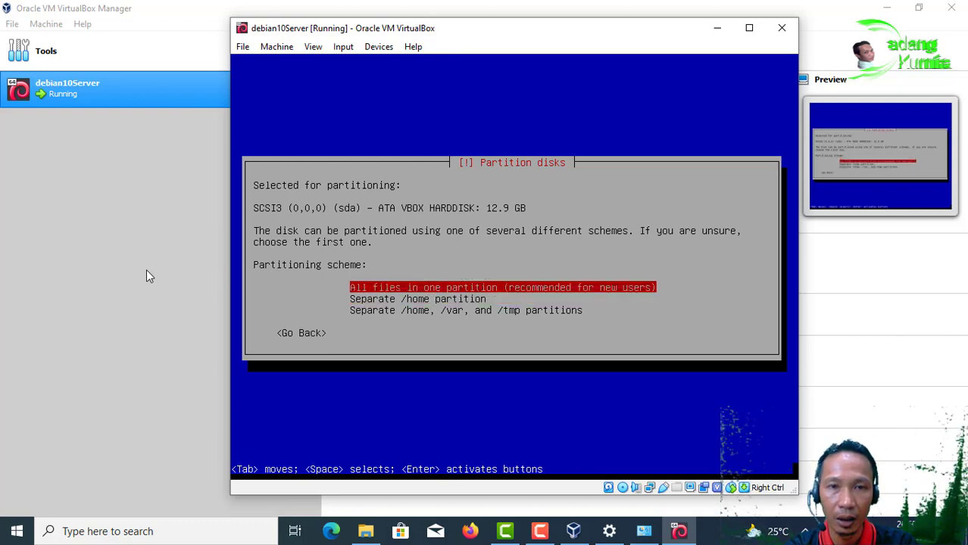
pyautogui.press('Down')
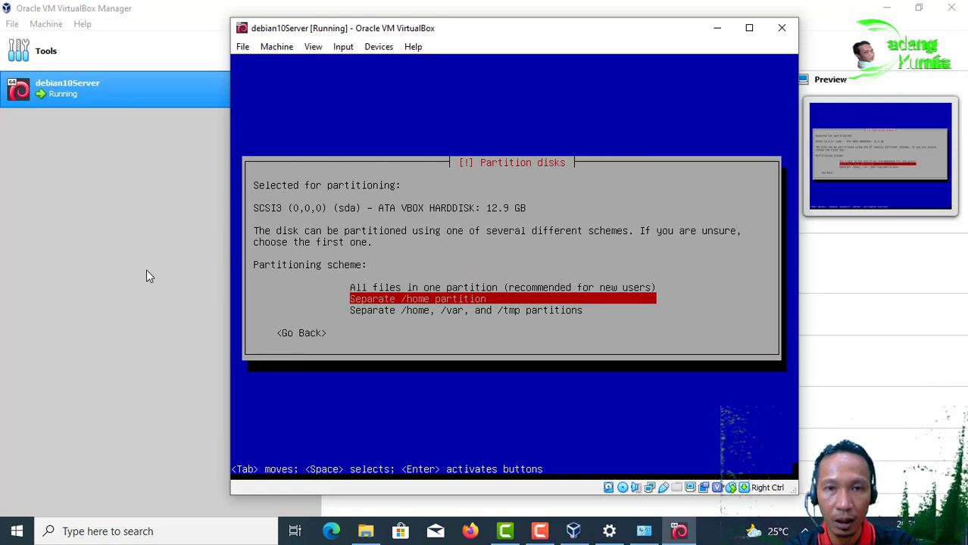
pyautogui.press('Down')
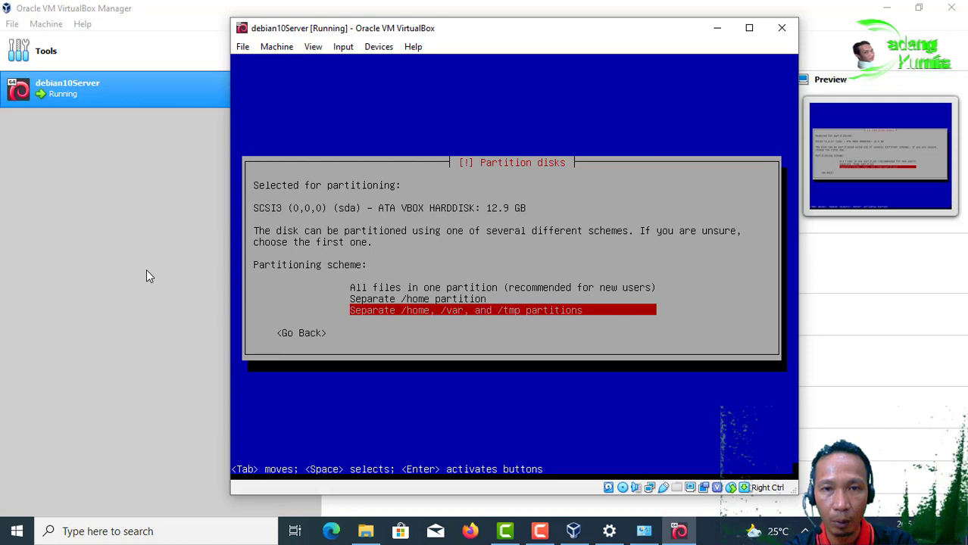
pyautogui.press('Up')
pyautogui.press('Up')
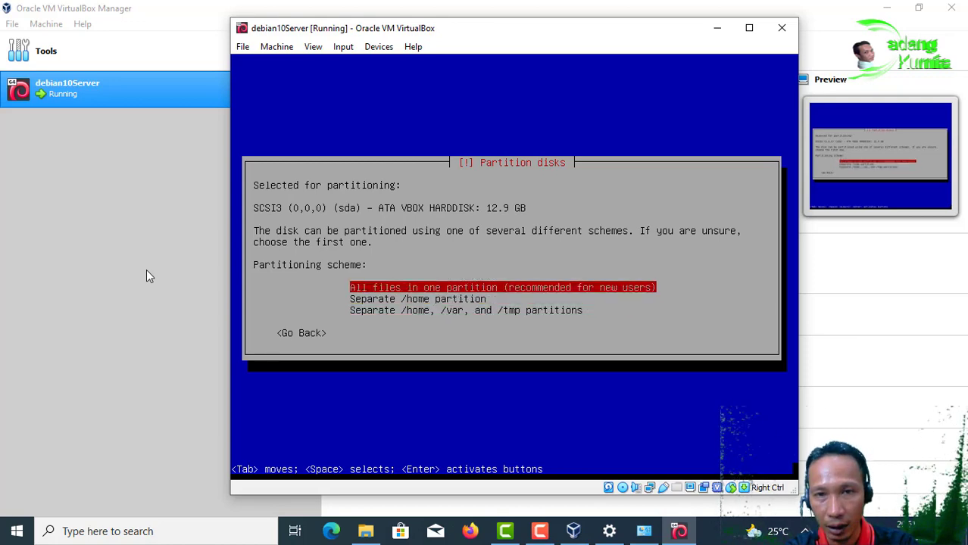
pyautogui.press('Return')
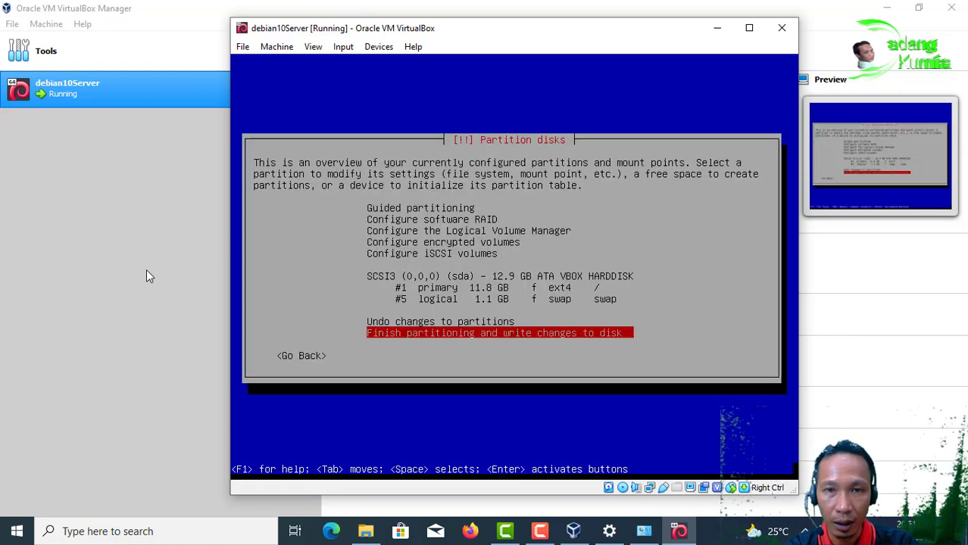
# Step: Finish partitioning and confirm writing the changes to disk
pyautogui.press('Up')
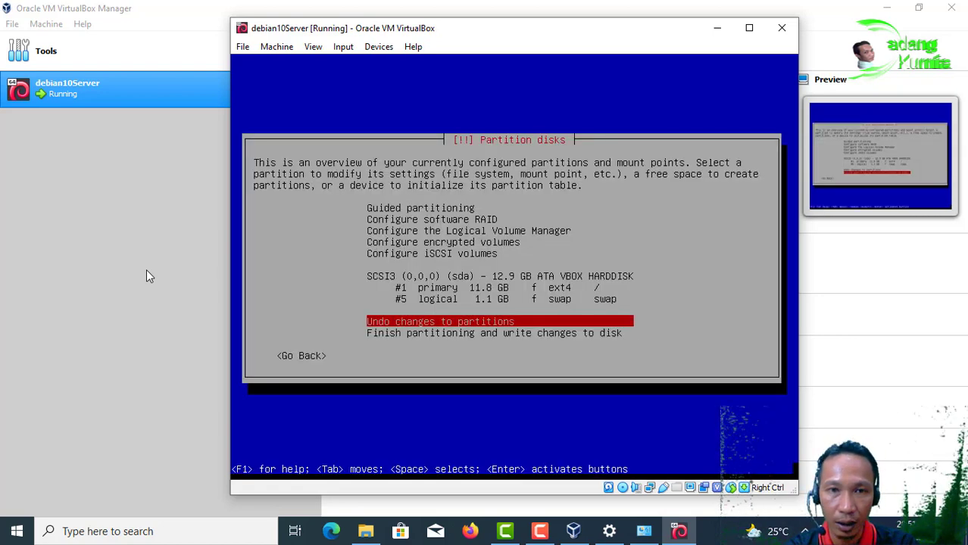
pyautogui.press('Down')
pyautogui.press('Return')
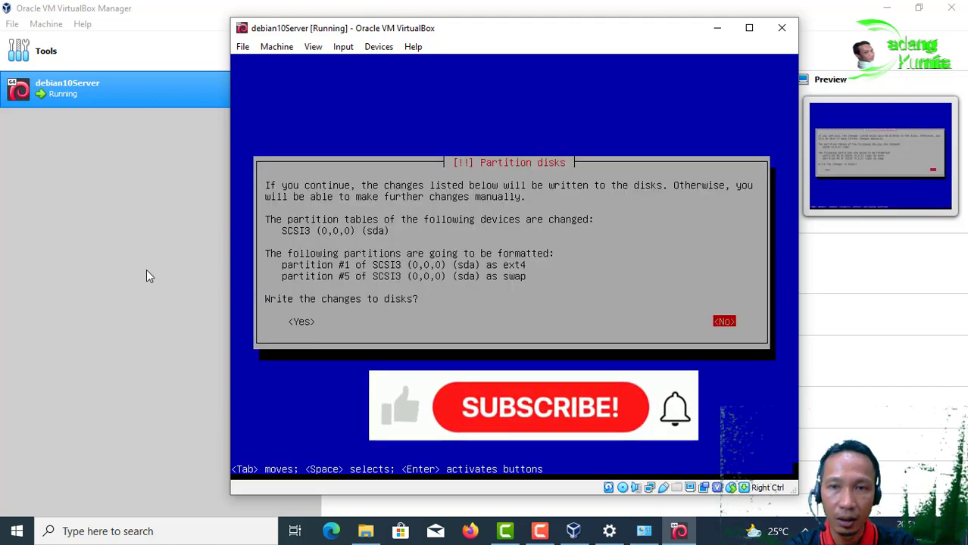
pyautogui.press('Tab')
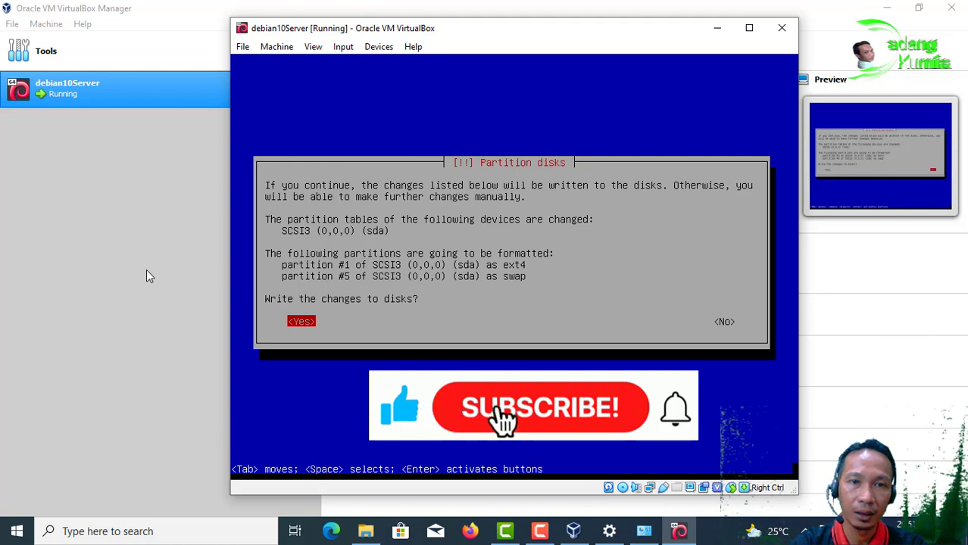
pyautogui.press('Return')
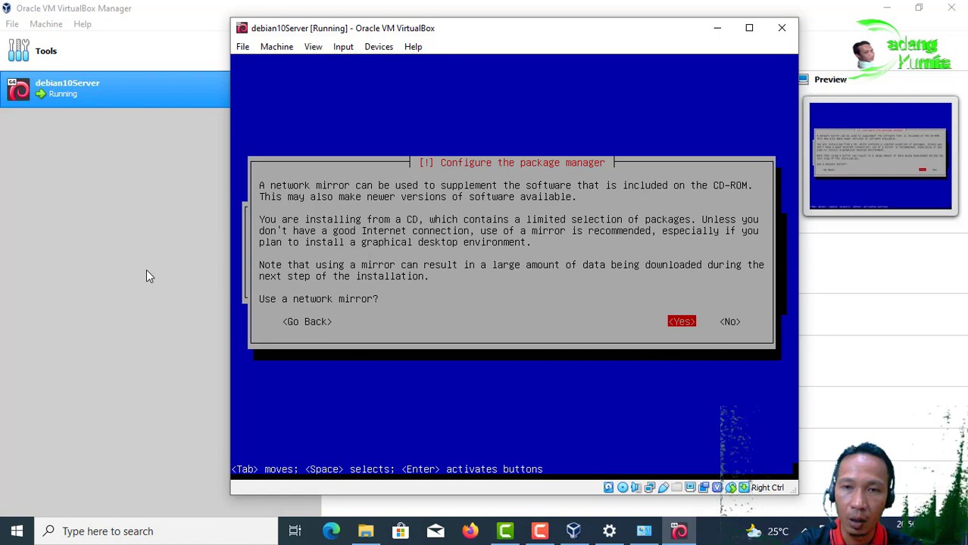
# Step: Decline the network mirror for the package manager
pyautogui.press('Tab')
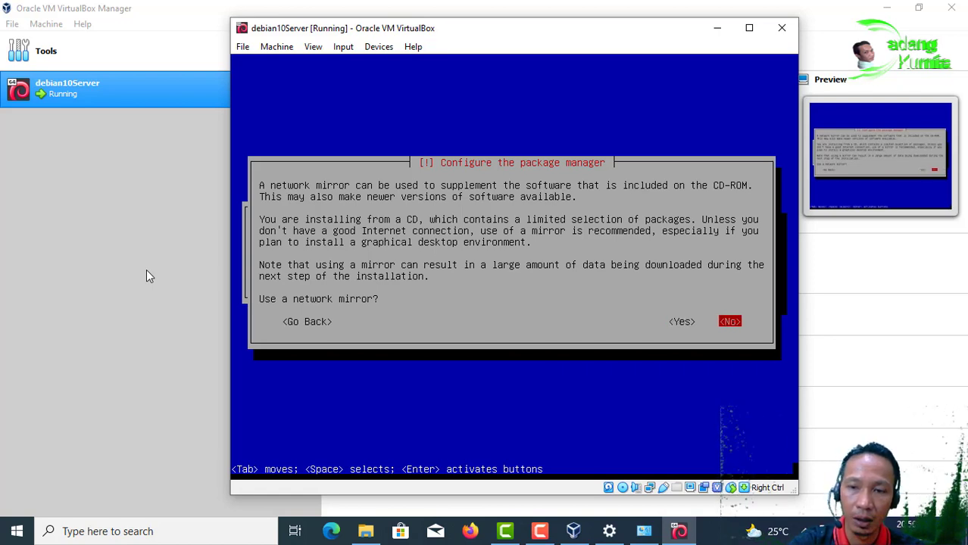
pyautogui.press('Return')
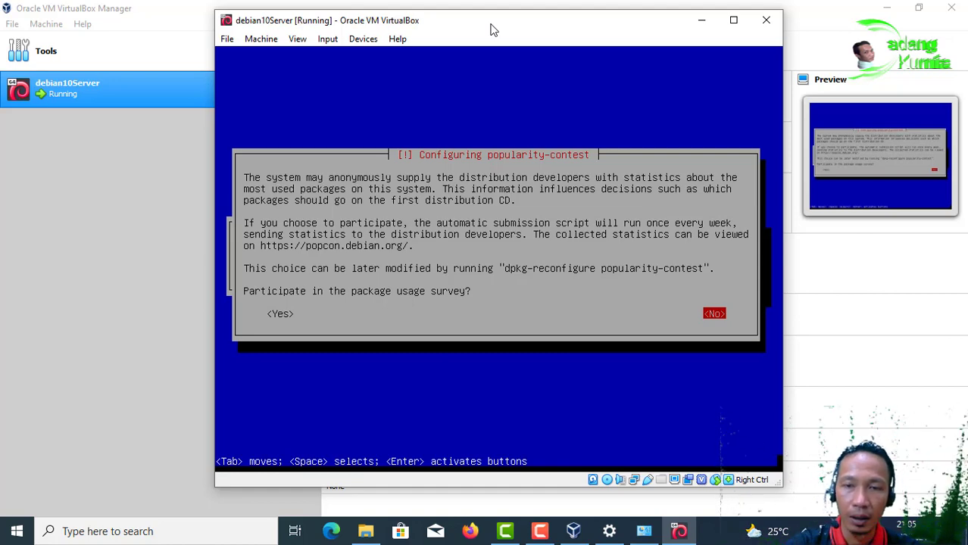
# Step: Decline popularity-contest and install Debian desktop, Xfce and standard system utilities
pyautogui.press('Return')
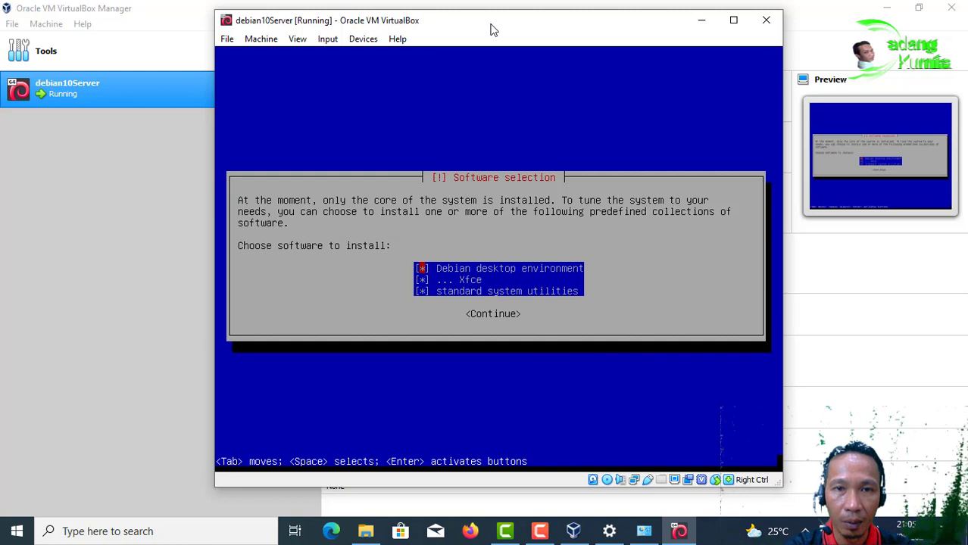
pyautogui.press('Down')
pyautogui.press('Down')
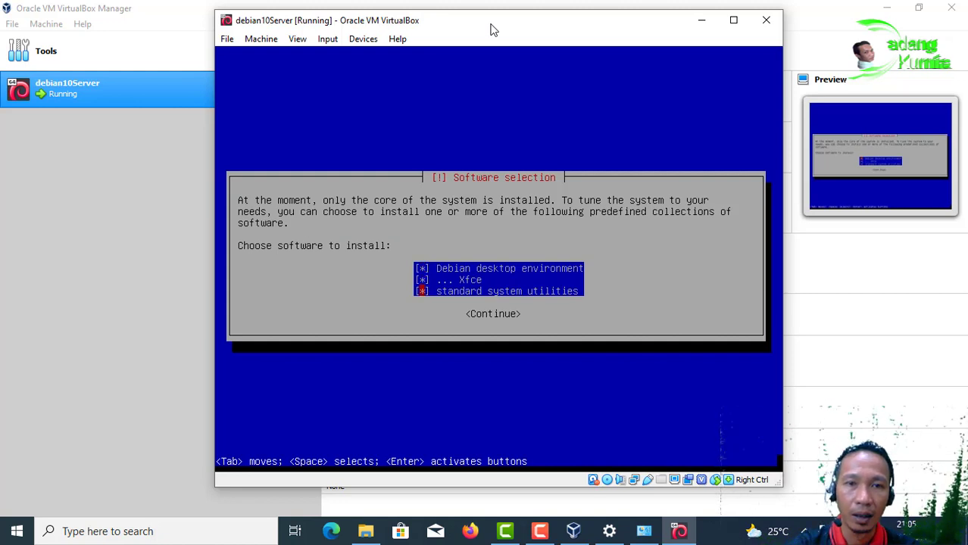
pyautogui.press('Up')
pyautogui.press('Up')
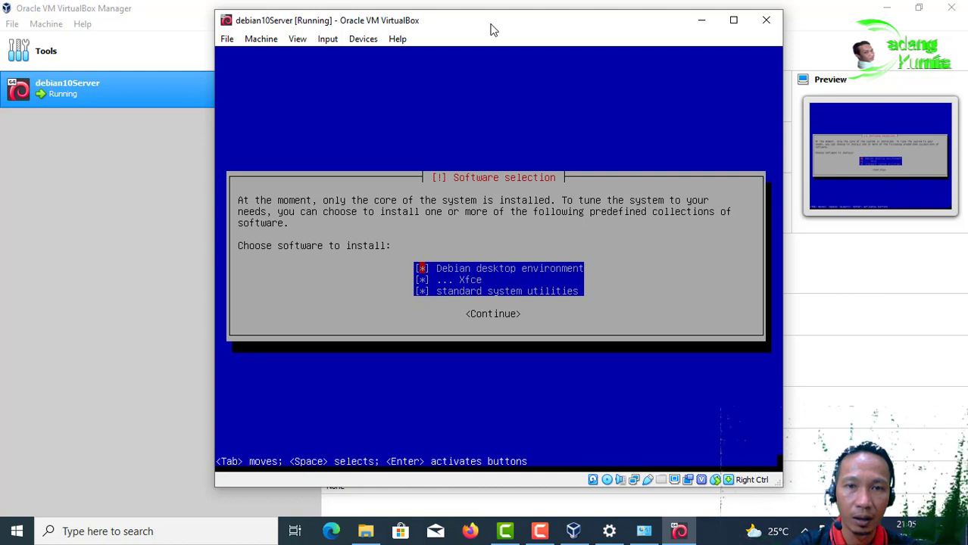
pyautogui.press('Down')
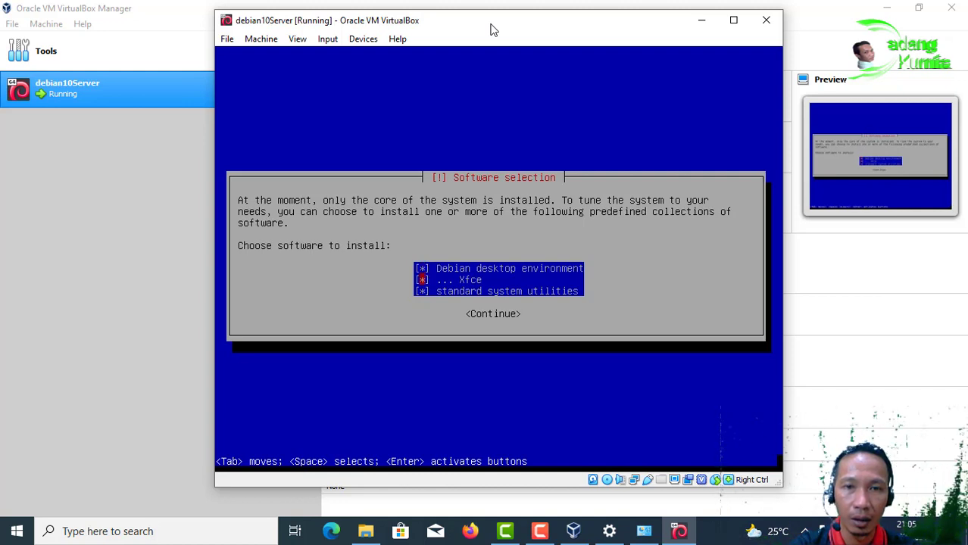
pyautogui.press('Down')
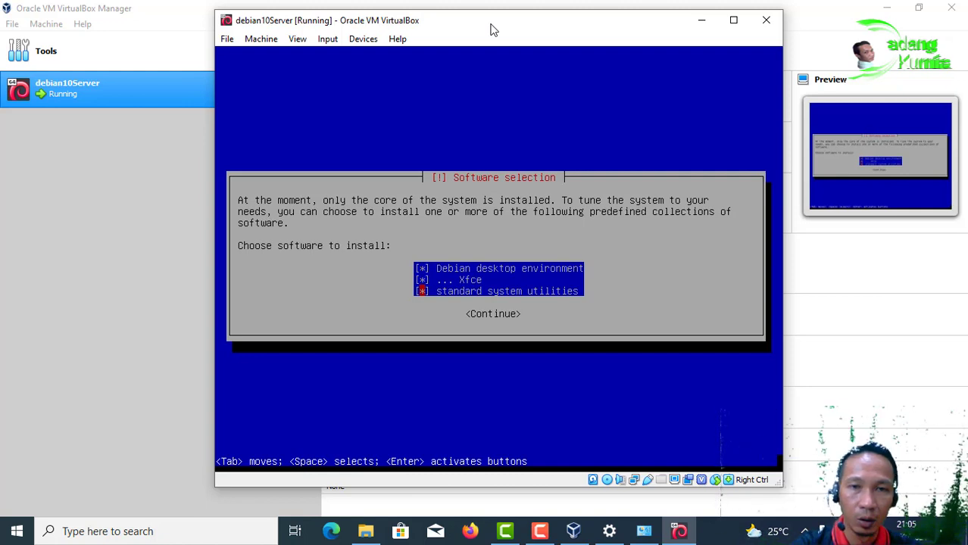
pyautogui.press('Tab')
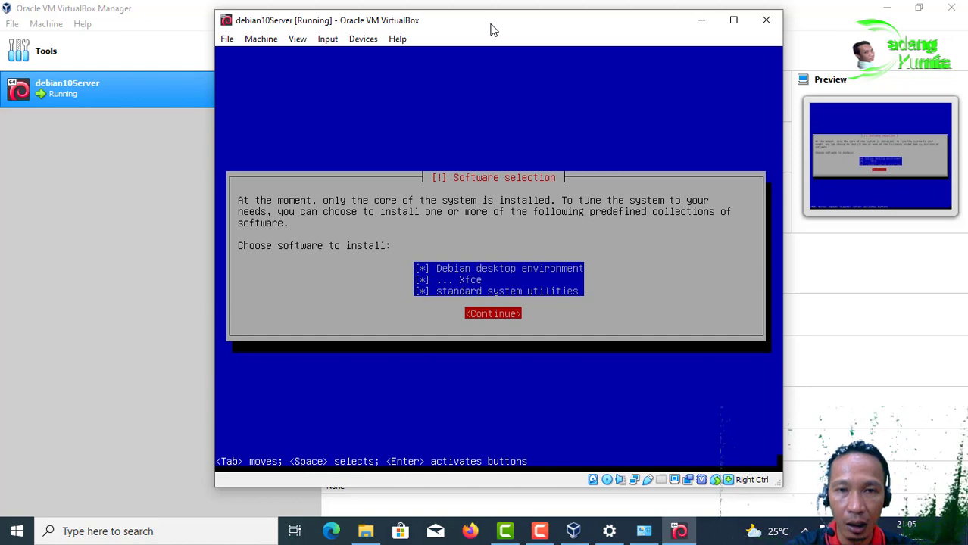
pyautogui.press('Return')
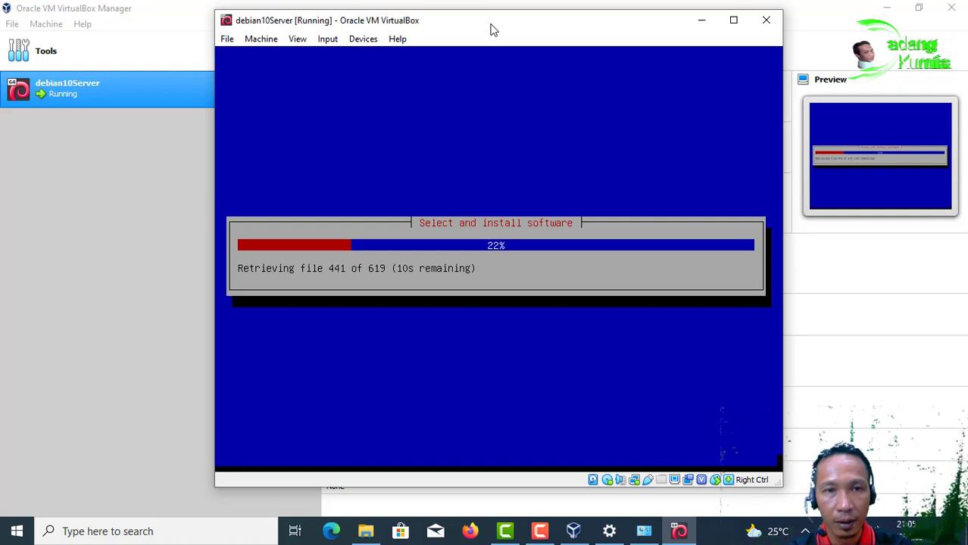
# Step: Nudge the VM window slightly left and down during software installation
pyautogui.moveTo(491, 28); pyautogui.dragTo(485, 40)
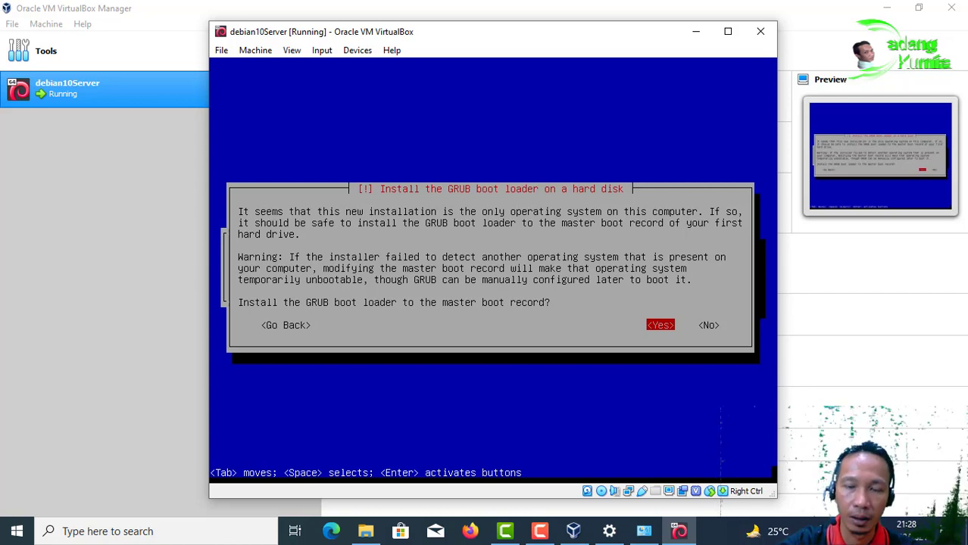
# Step: Install GRUB to the master boot record on /dev/sda
pyautogui.press('Return')
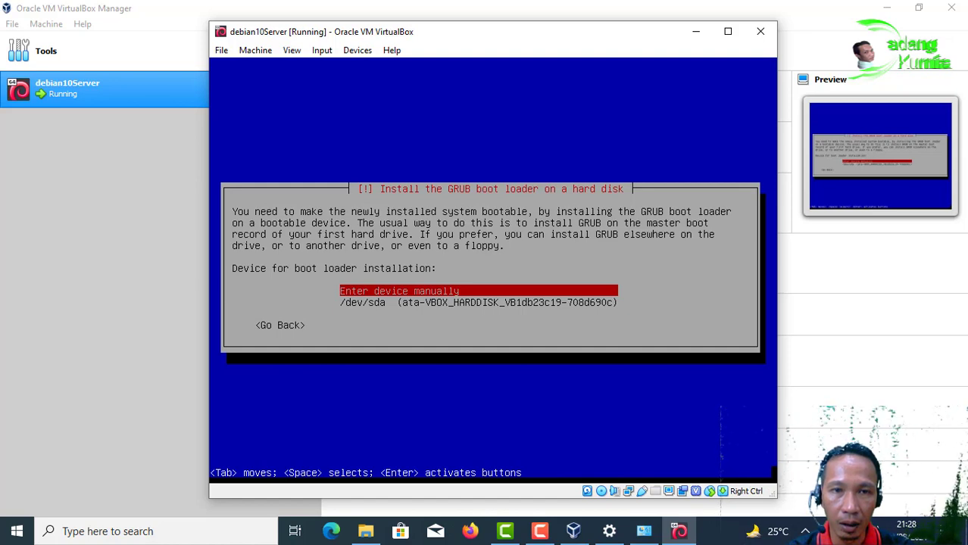
pyautogui.press('Down')
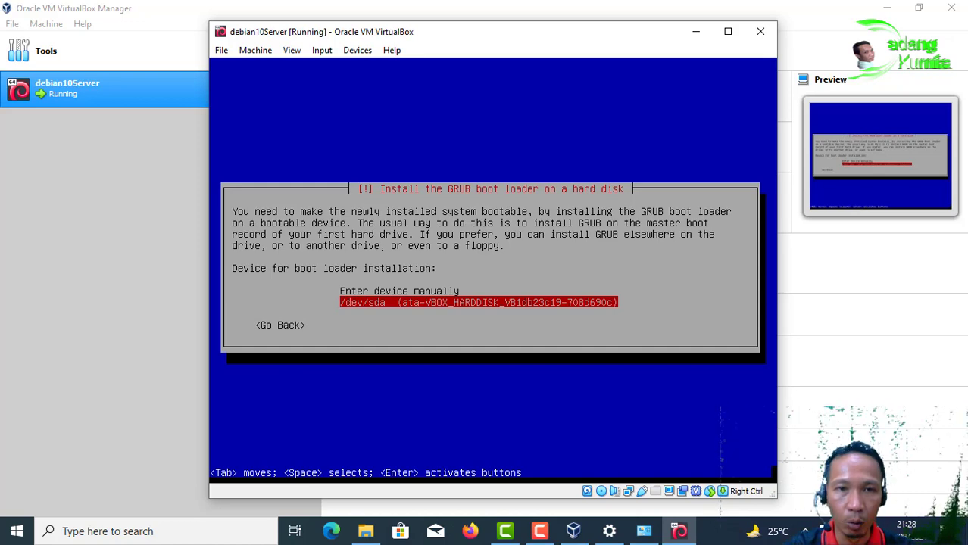
pyautogui.press('Up')
pyautogui.press('Down')
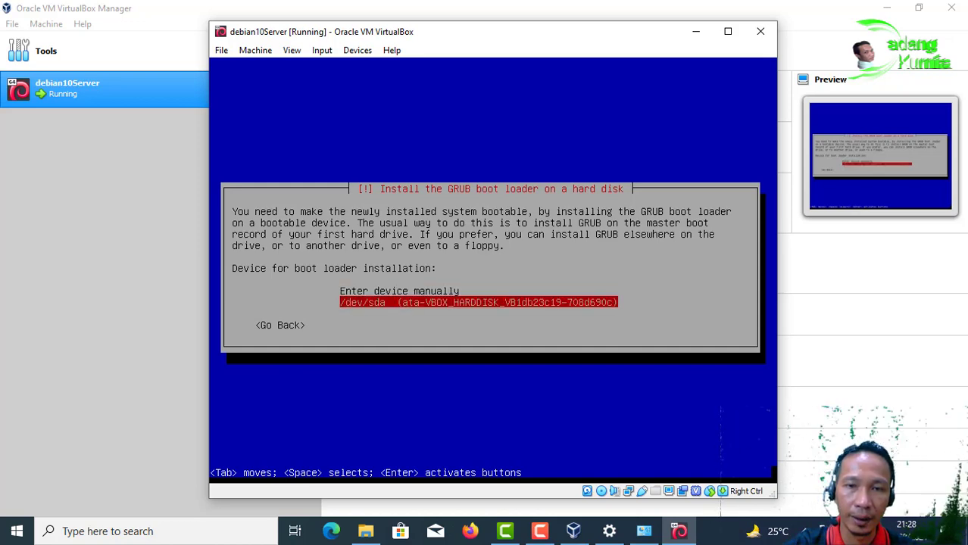
pyautogui.press('Return')
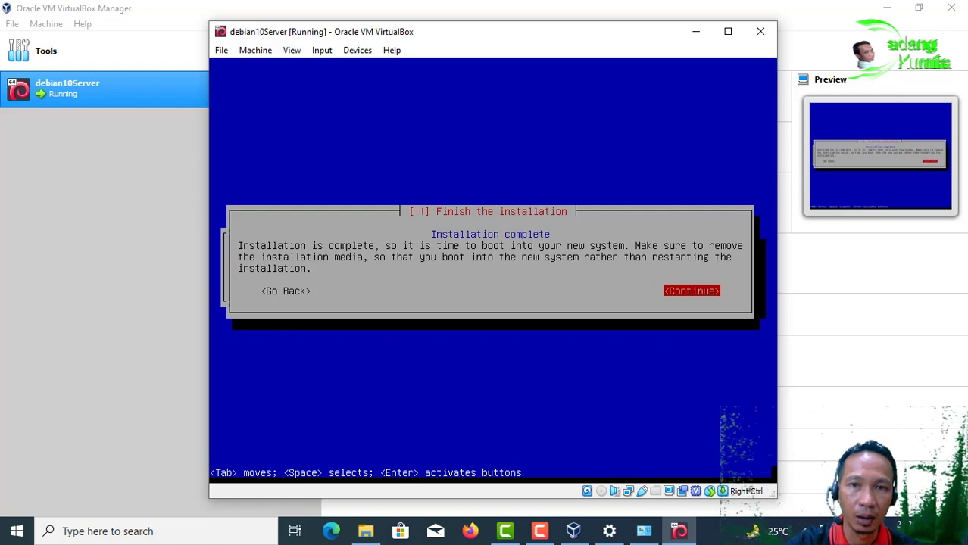
# Step: Confirm Continue to finish the Debian installation and reboot, dismissing the mouse integration notice
pyautogui.press('Return')
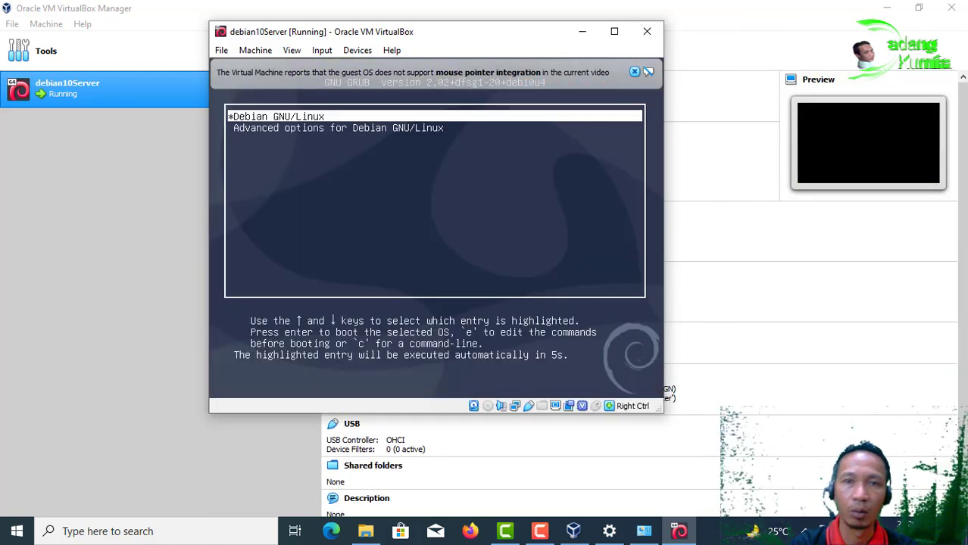
pyautogui.click(634, 71)
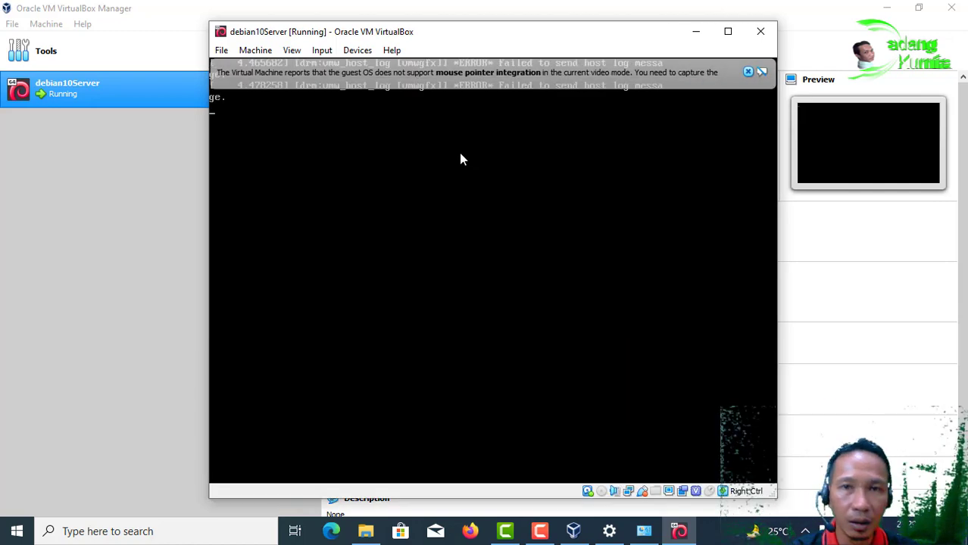
# Step: Dismiss the mouse pointer integration notice while Debian boots to its graphical login screen
pyautogui.click(748, 72)
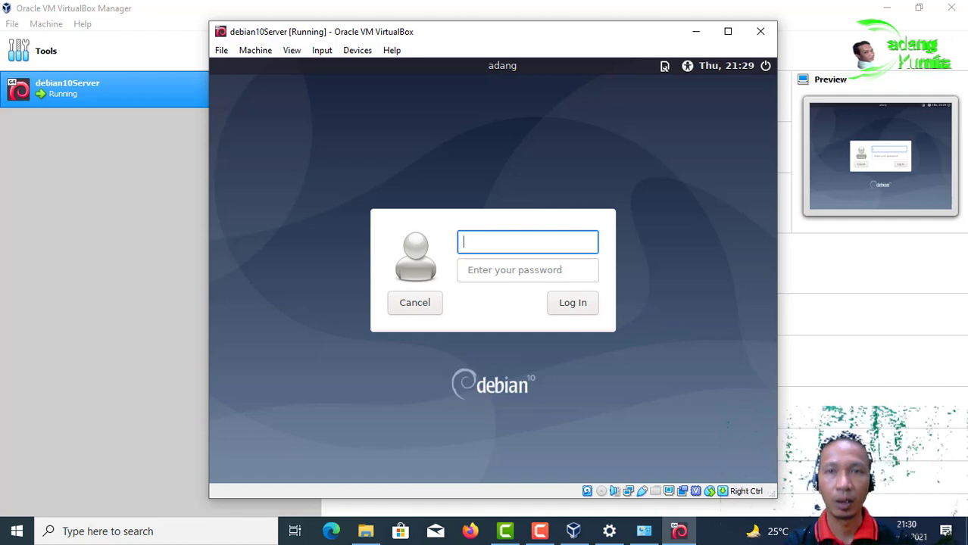
# Step: Log in to Debian as user 'root' with the account password
pyautogui.write('root')
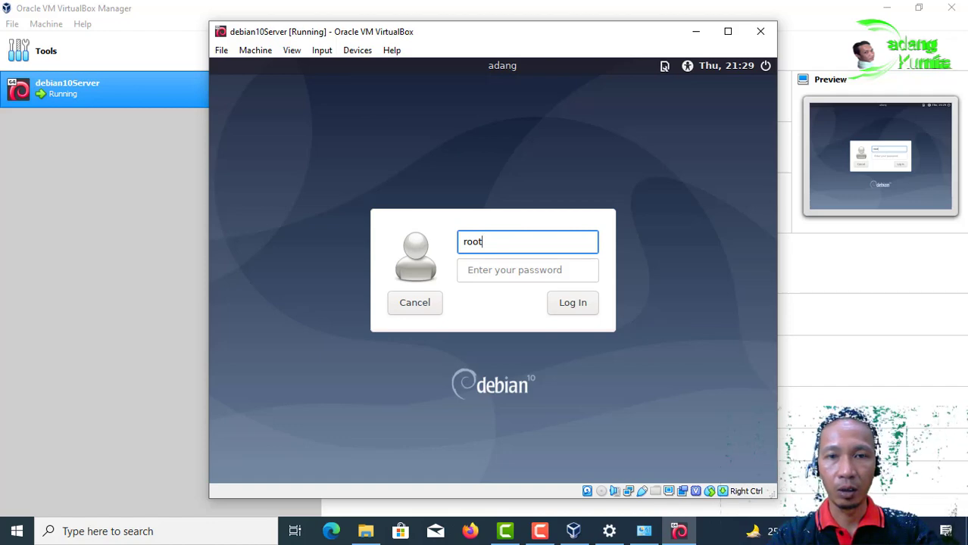
pyautogui.press('Tab')
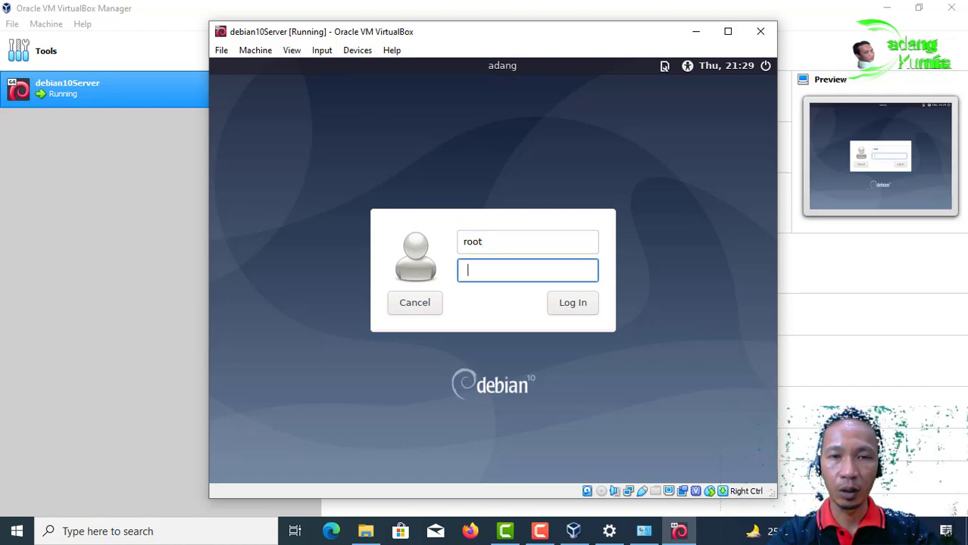
pyautogui.write('•••')
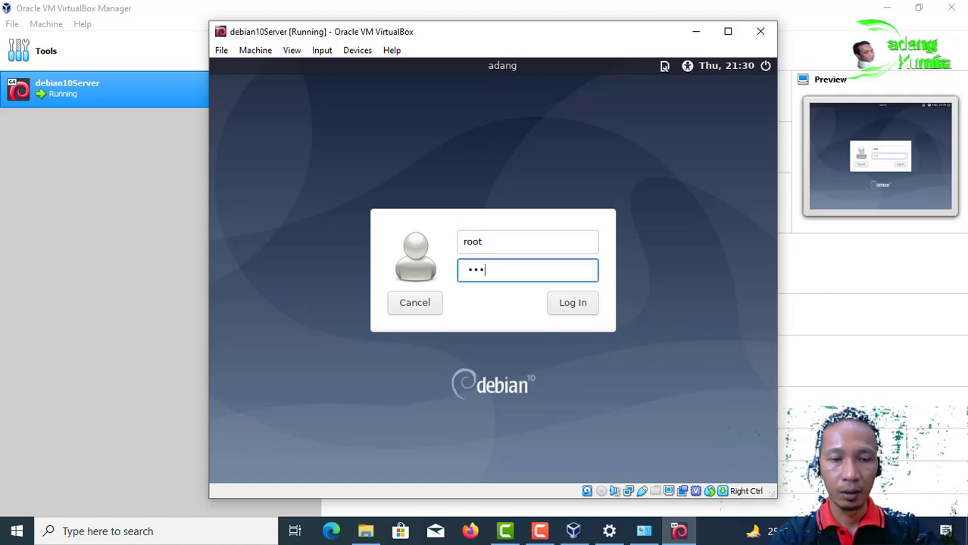
pyautogui.write('•••')
pyautogui.press('Return')
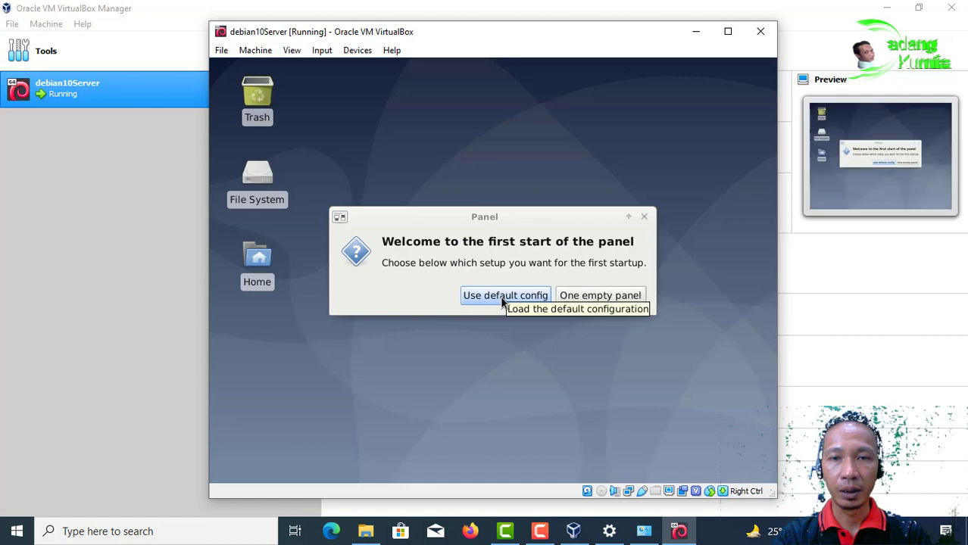
# Step: Choose 'Use default config' for the Xfce panel's first start
pyautogui.click(501, 296)
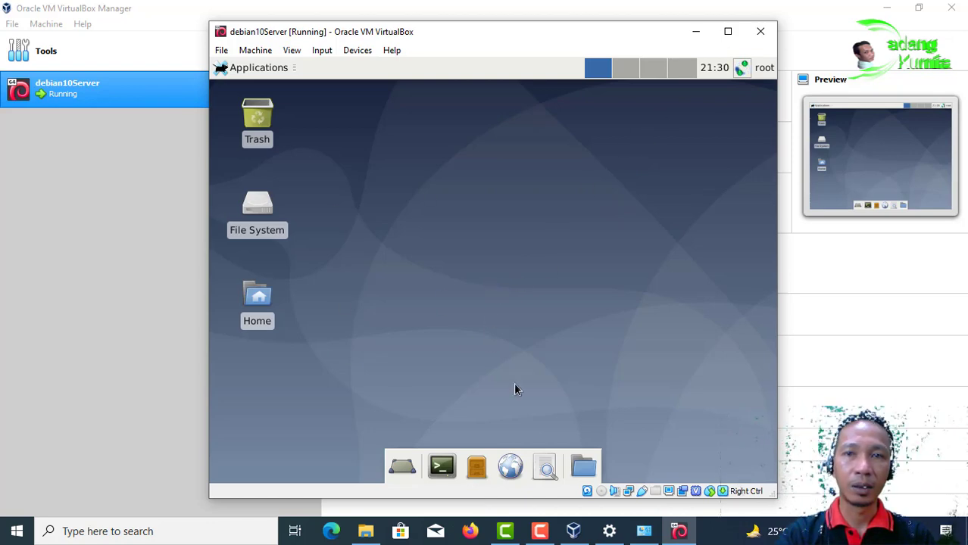
pyautogui.click(444, 465)
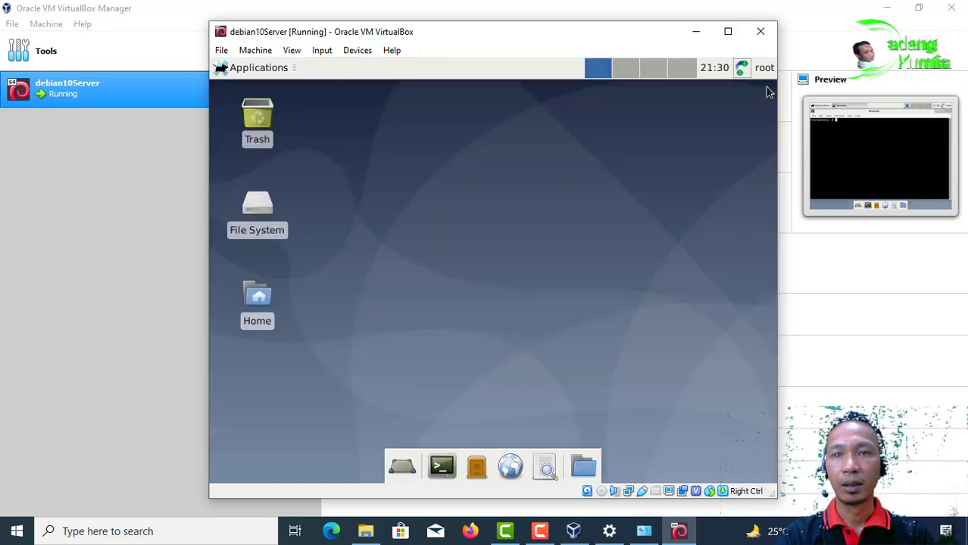
pyautogui.click(765, 90)
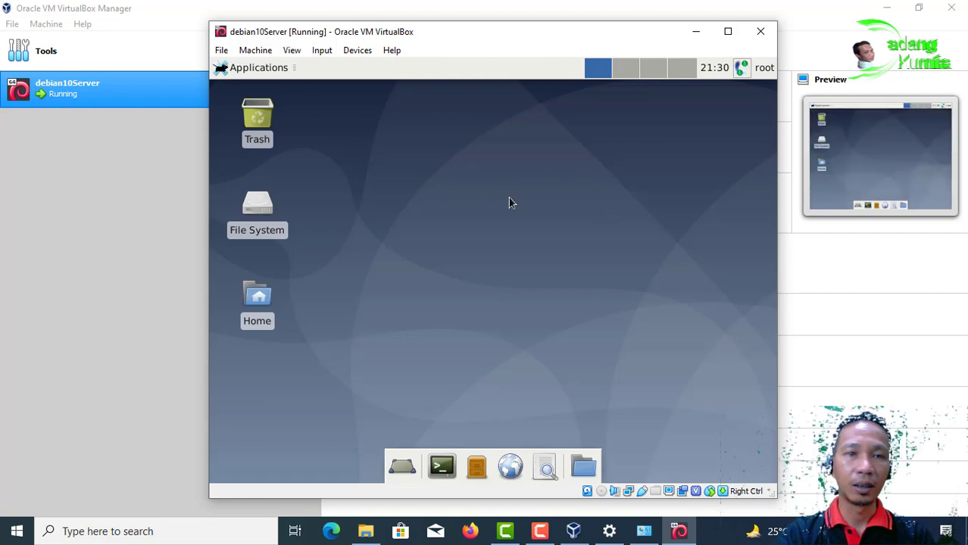